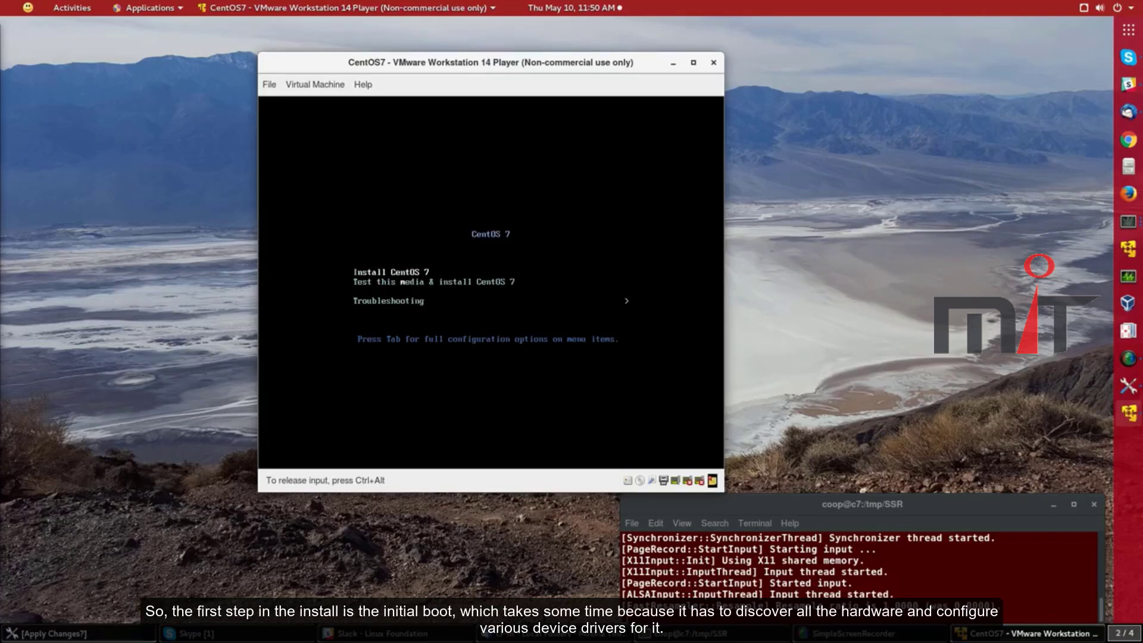
# Boot the Install CentOS 7 entry and release input from the VM
pyautogui.press('Return')
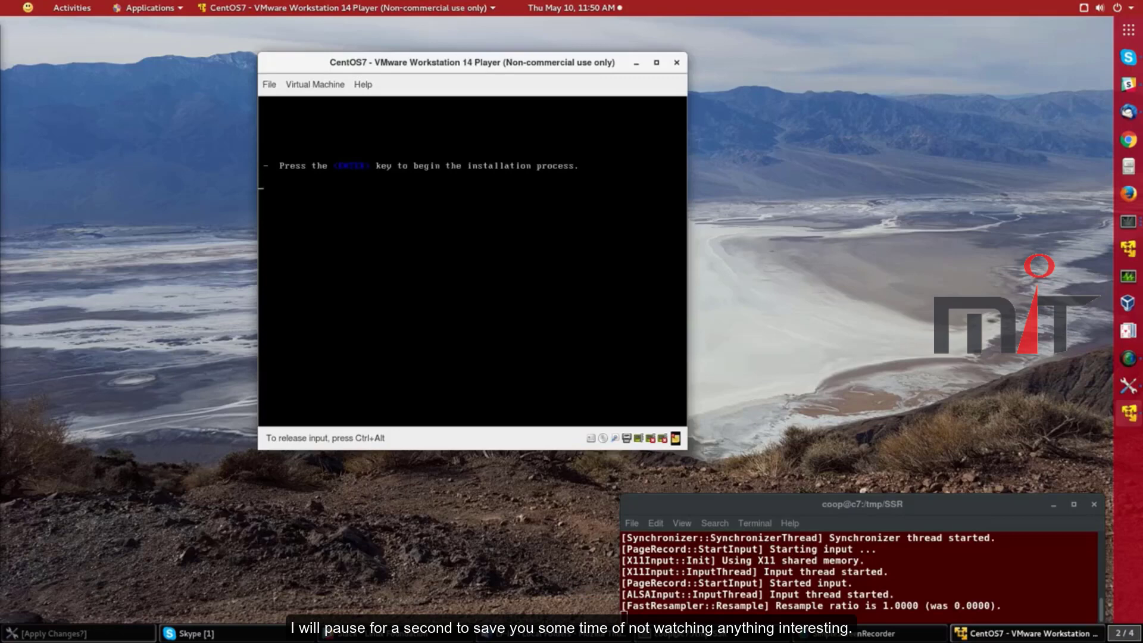
pyautogui.hotkey('ctrl', 'alt')
# Continue with English (United States) as the installation language
pyautogui.hotkey('alt', 'Tab')
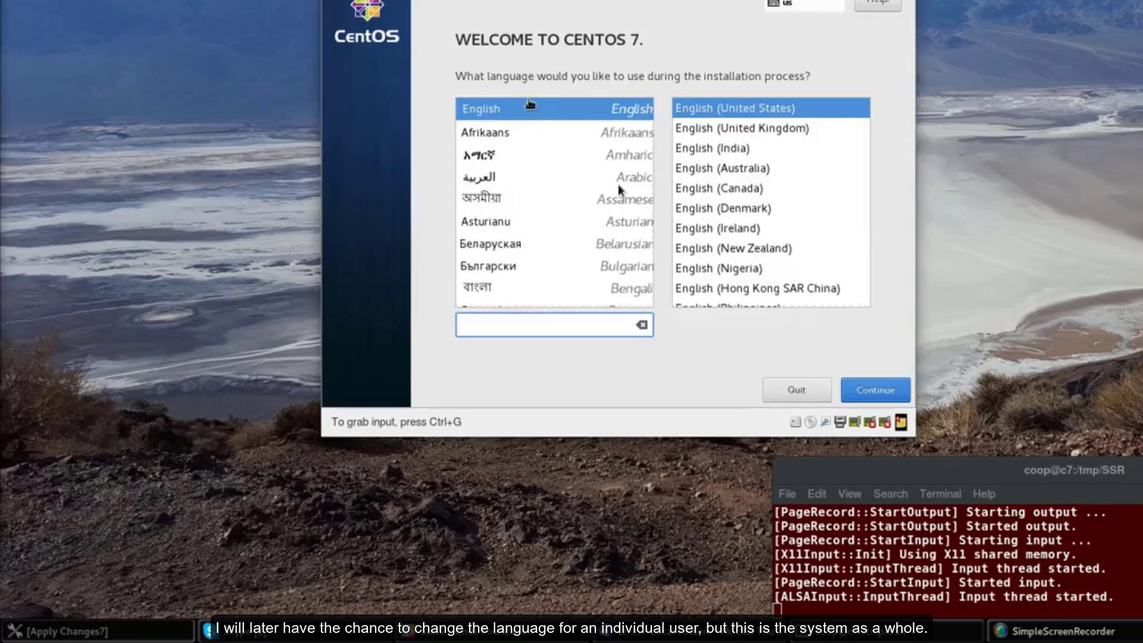
pyautogui.click(865, 386)
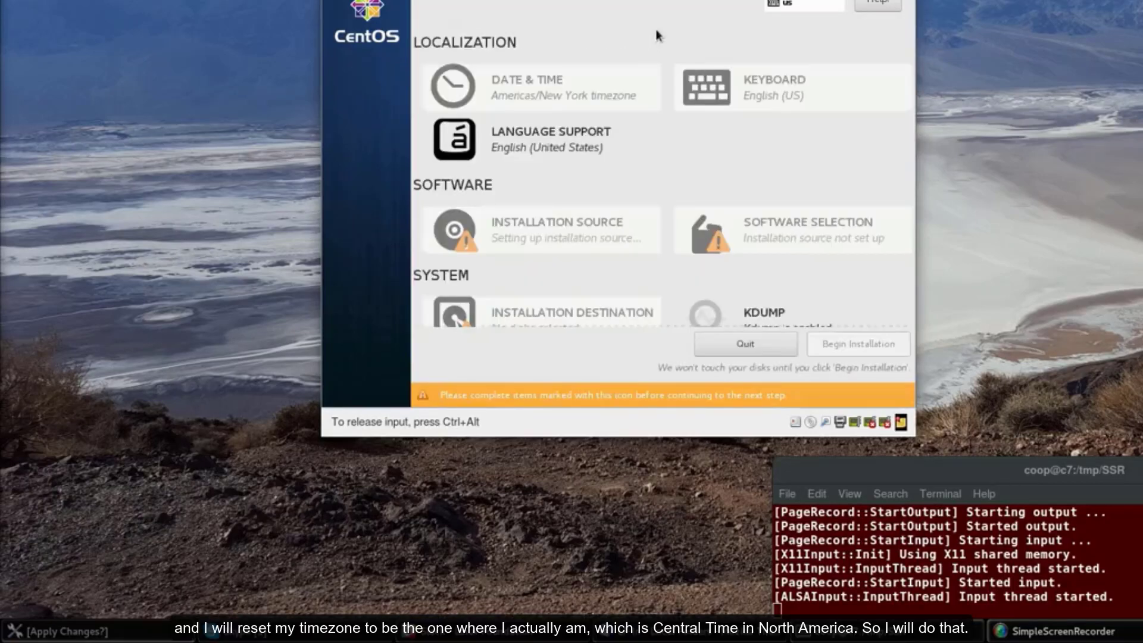
# Change the time zone city from New York to Chicago (Americas/Chicago)
pyautogui.click(511, 81)
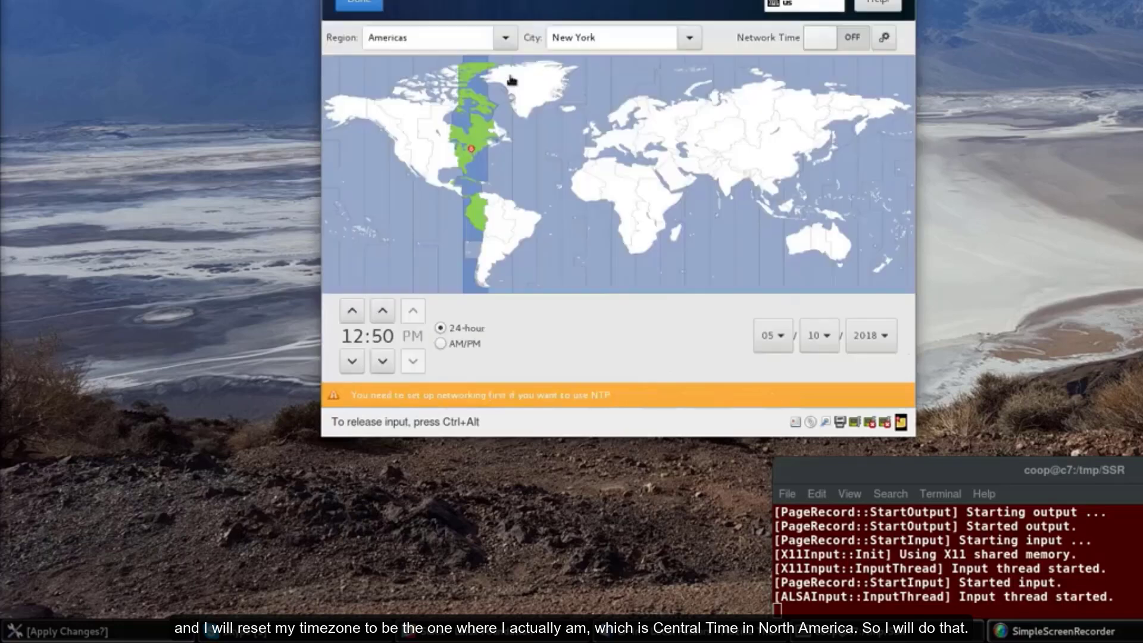
pyautogui.click(616, 36)
pyautogui.press('BackSpace')
pyautogui.press('BackSpace')
pyautogui.press('BackSpace')
pyautogui.press('BackSpace')
pyautogui.press('BackSpace')
pyautogui.press('BackSpace')
pyautogui.press('BackSpace')
pyautogui.press('BackSpace')
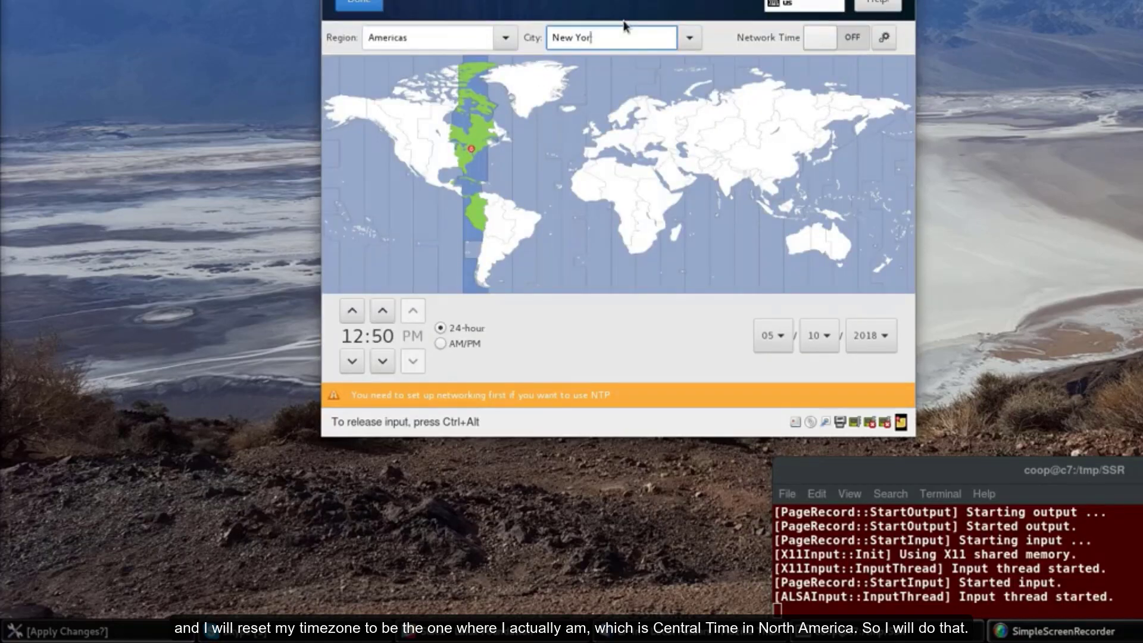
pyautogui.write('Chicago')
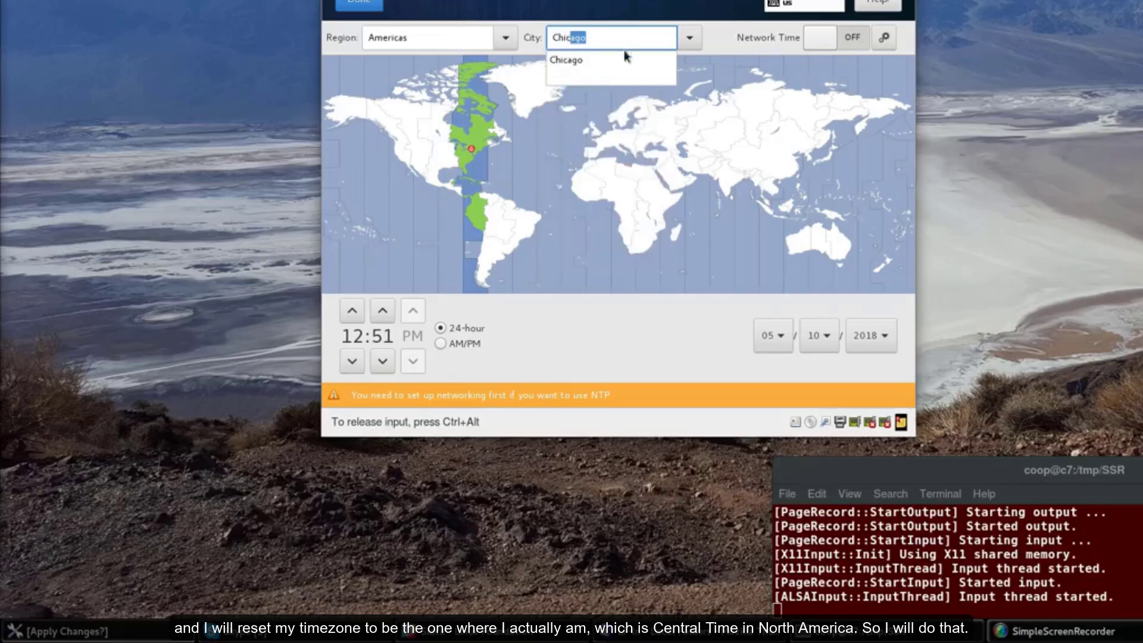
pyautogui.click(624, 57)
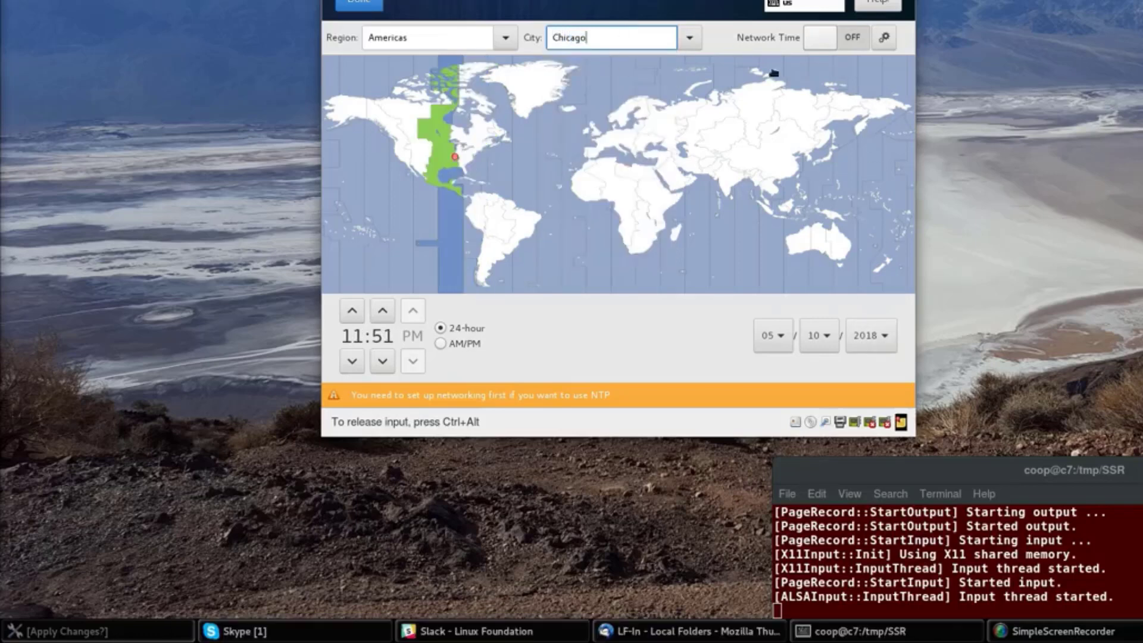
pyautogui.click(364, 5)
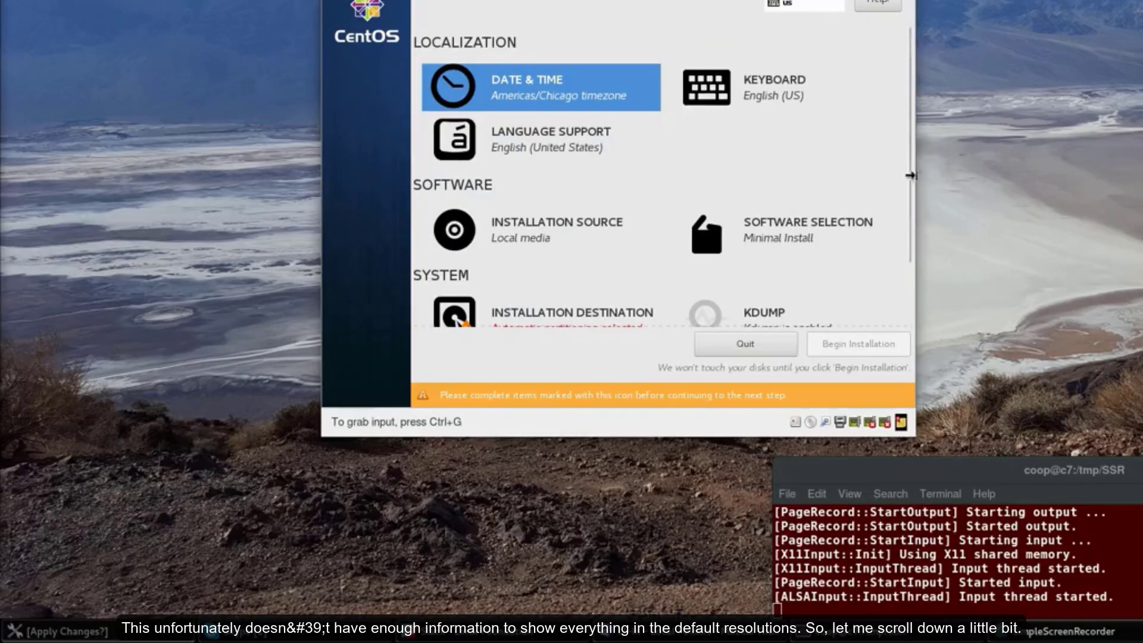
# Turn on the Ethernet (ens33) connection in Network & Host Name
pyautogui.moveTo(905, 217); pyautogui.dragTo(915, 241)
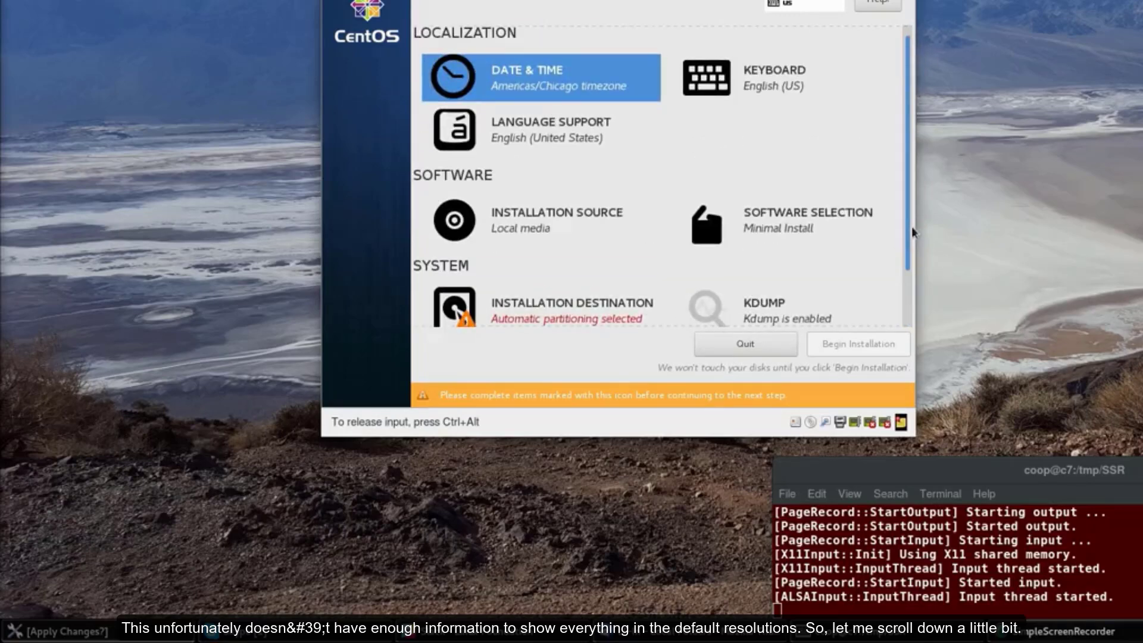
pyautogui.moveTo(912, 226); pyautogui.dragTo(904, 298)
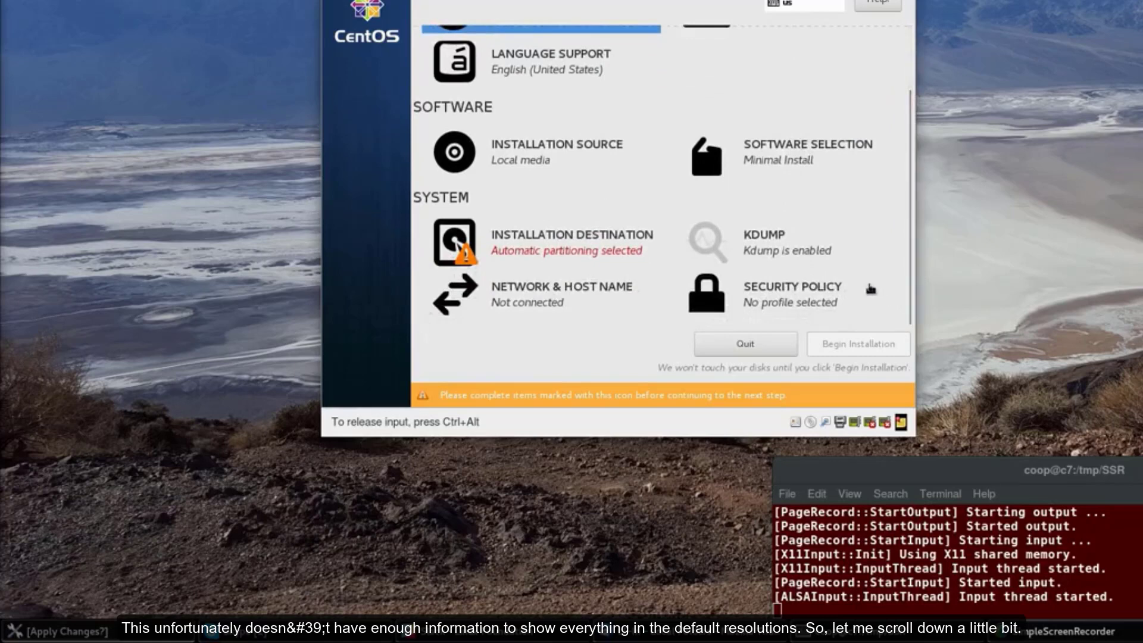
pyautogui.click(541, 297)
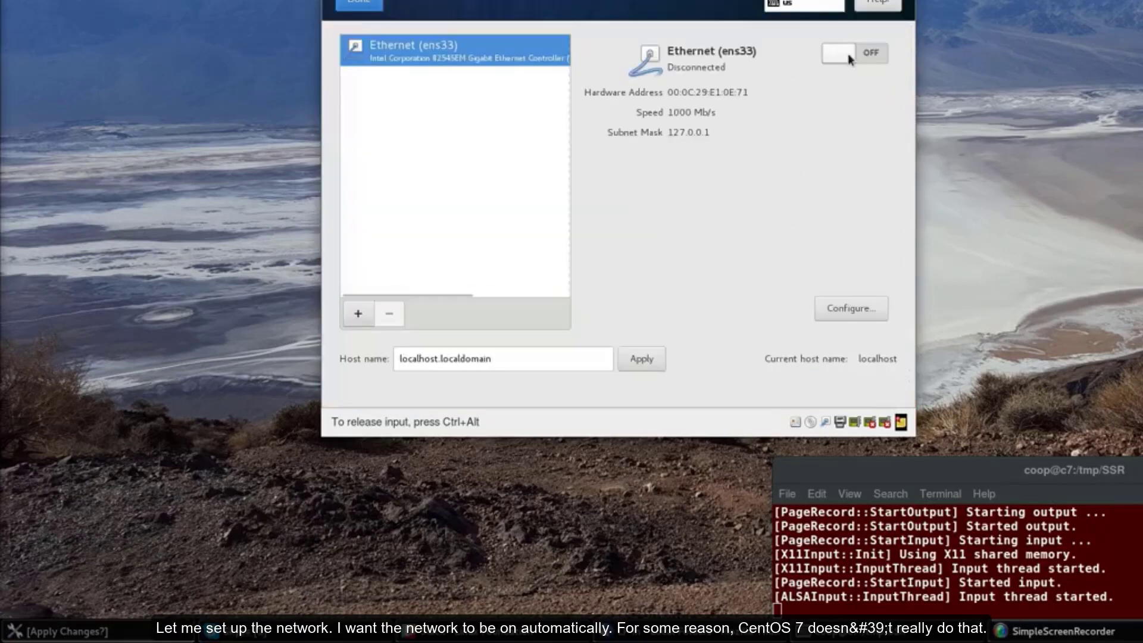
pyautogui.click(876, 55)
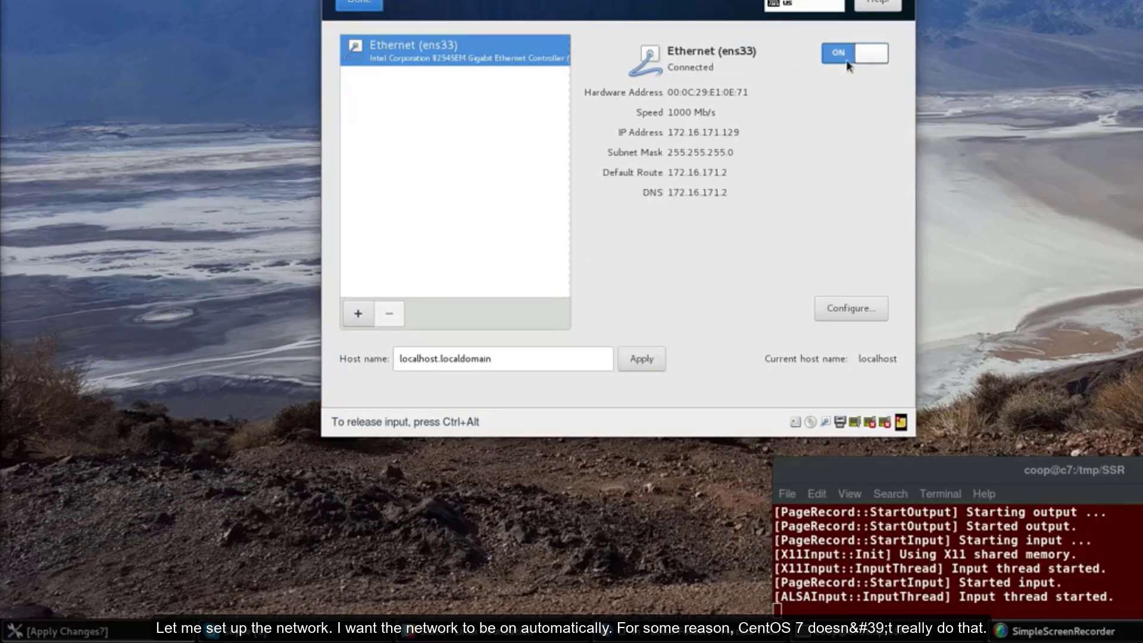
# Replace the default host name with centos and apply it
pyautogui.click(518, 354)
pyautogui.press('BackSpace')
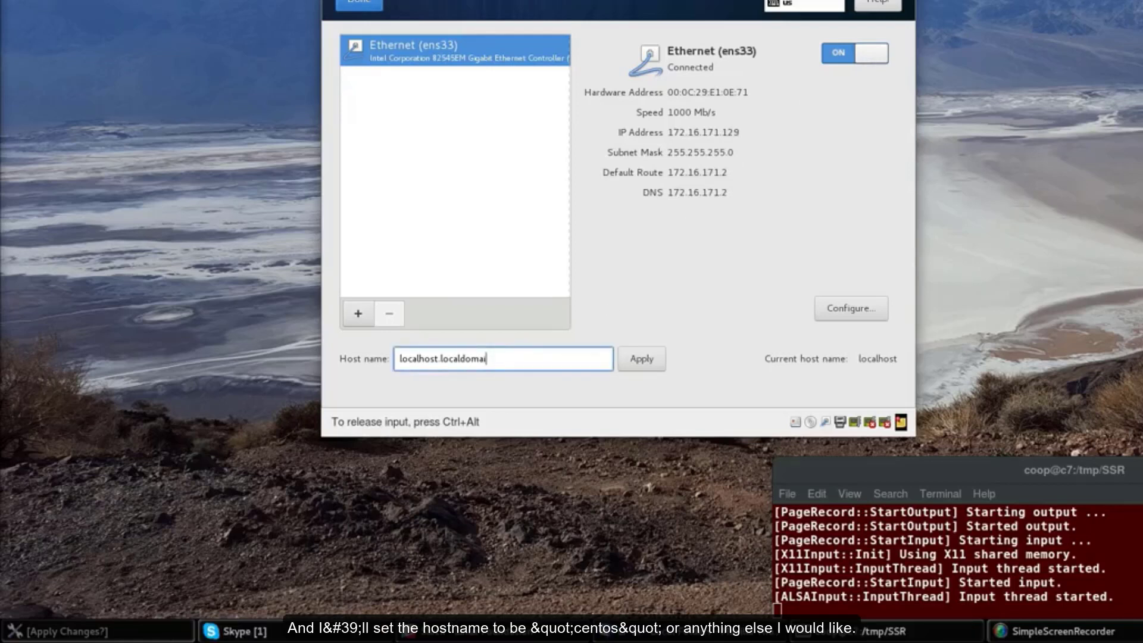
pyautogui.press('BackSpace')
pyautogui.press('BackSpace')
pyautogui.press('BackSpace')
pyautogui.press('BackSpace')
pyautogui.press('BackSpace')
pyautogui.press('BackSpace')
pyautogui.press('BackSpace')
pyautogui.press('BackSpace')
pyautogui.press('BackSpace')
pyautogui.press('BackSpace')
pyautogui.press('BackSpace')
pyautogui.press('BackSpace')
pyautogui.press('BackSpace')
pyautogui.press('BackSpace')
pyautogui.press('BackSpace')
pyautogui.press('BackSpace')
pyautogui.press('BackSpace')
pyautogui.press('BackSpace')
pyautogui.press('BackSpace')
pyautogui.press('BackSpace')
pyautogui.write('centos')
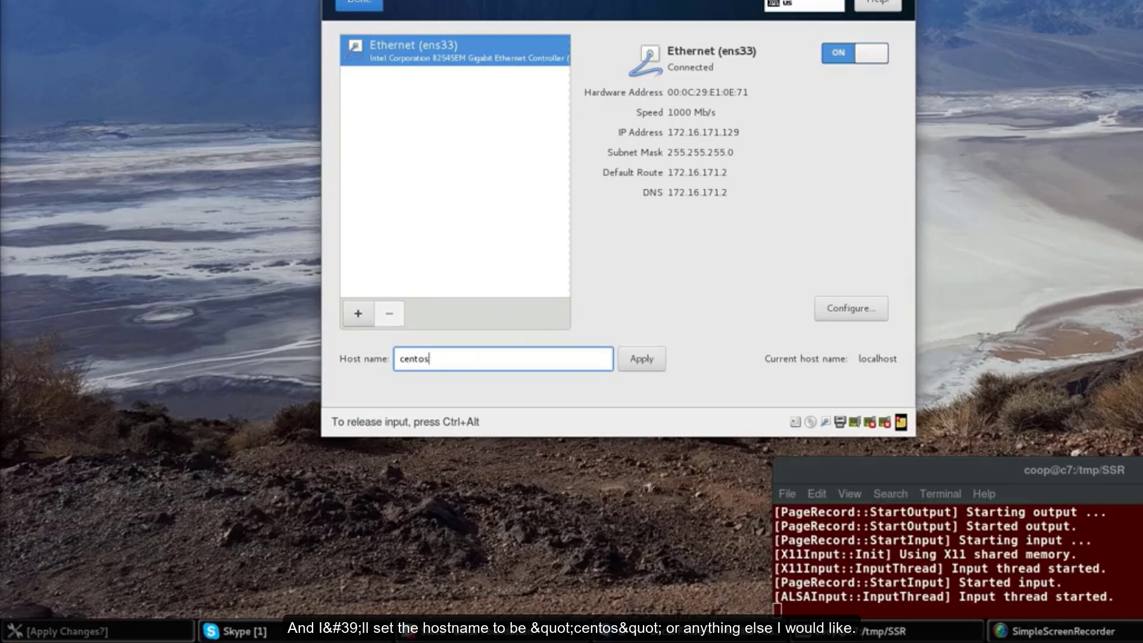
pyautogui.click(638, 365)
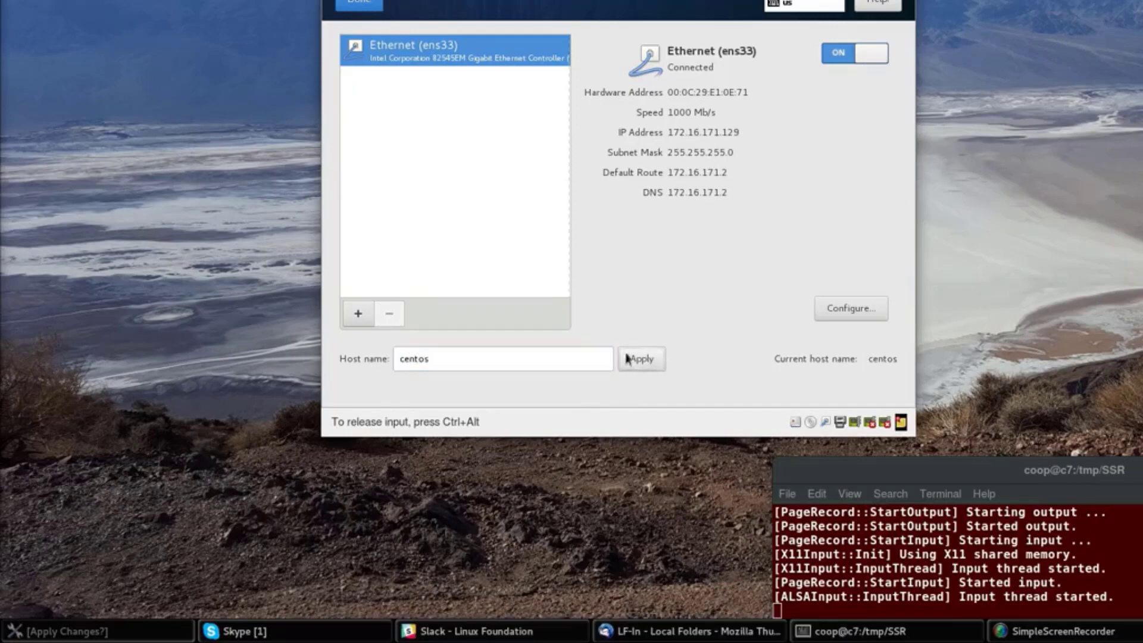
pyautogui.click(369, 5)
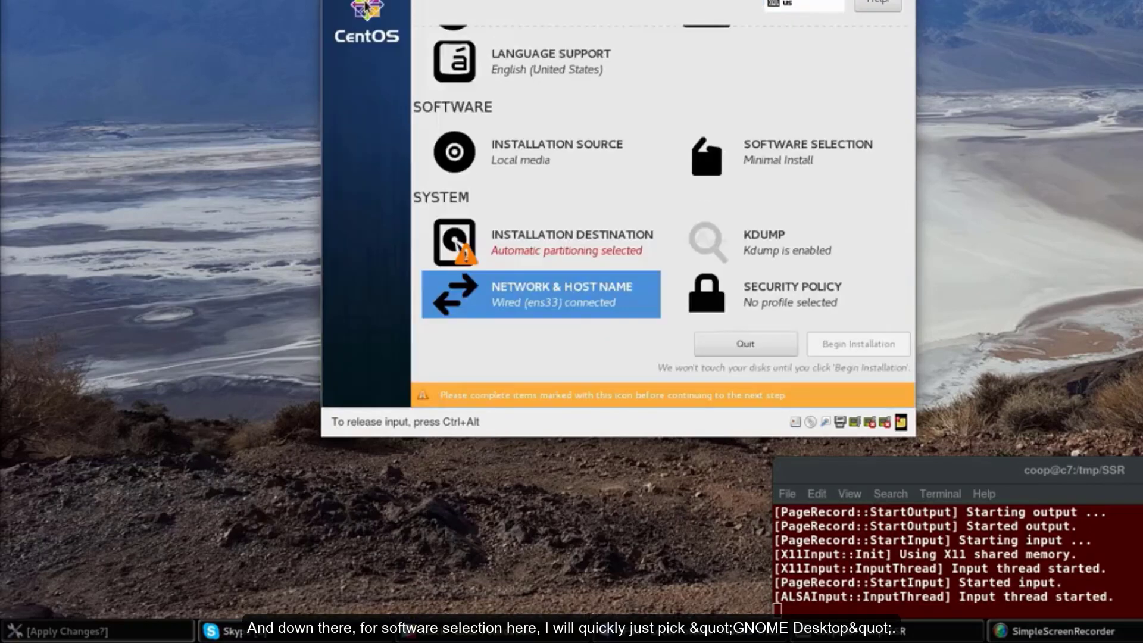
# Choose GNOME Desktop as the base environment in Software Selection
pyautogui.click(786, 149)
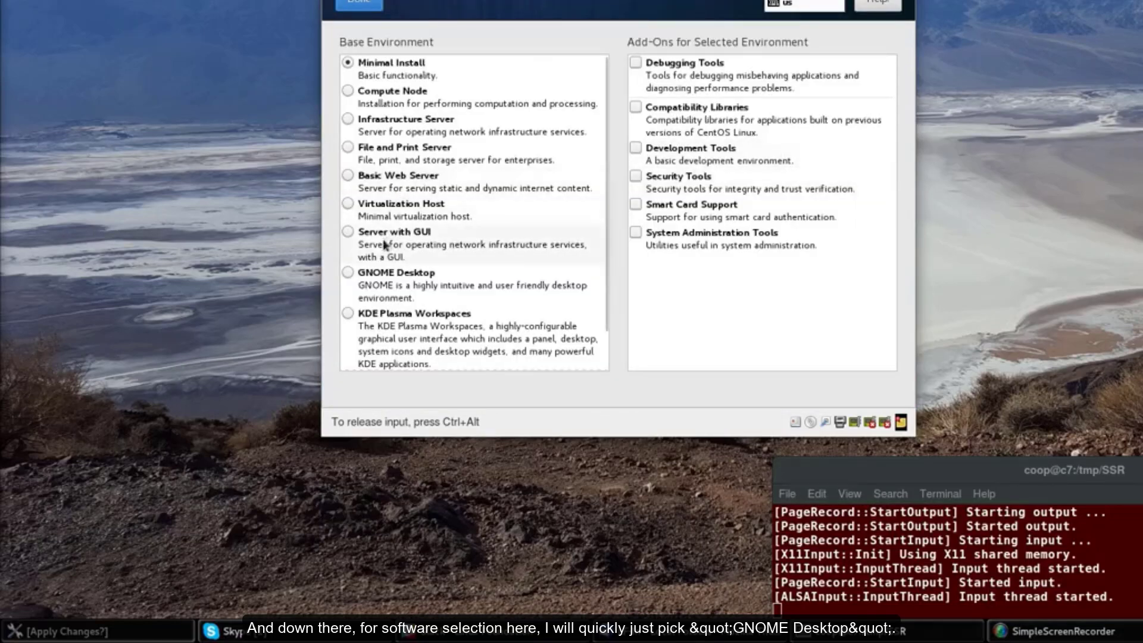
pyautogui.click(347, 272)
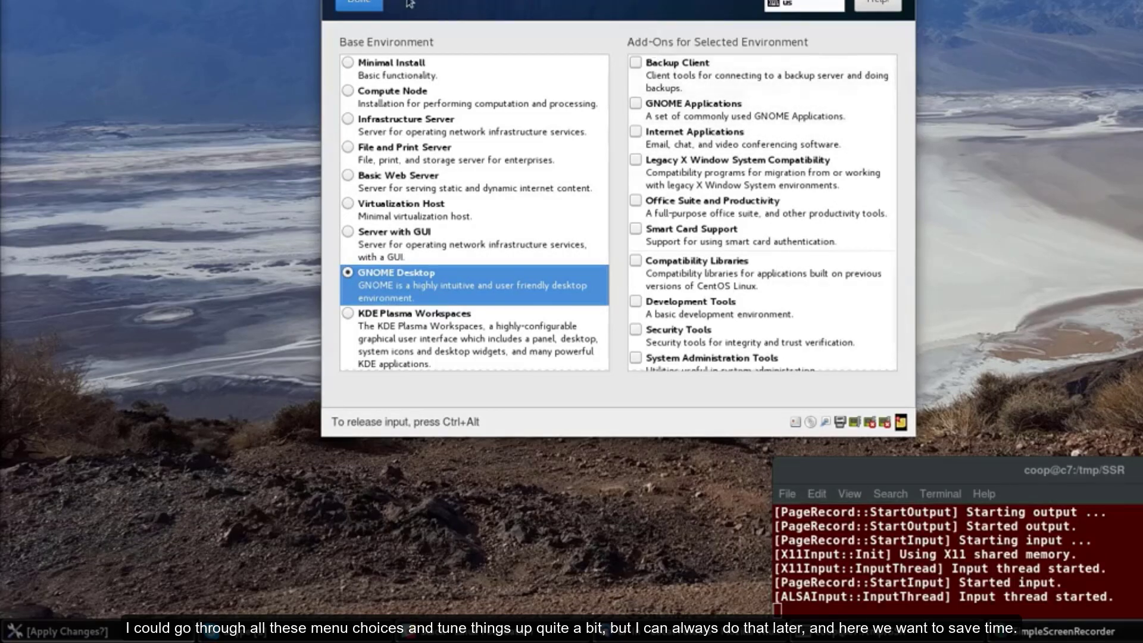
pyautogui.click(367, 7)
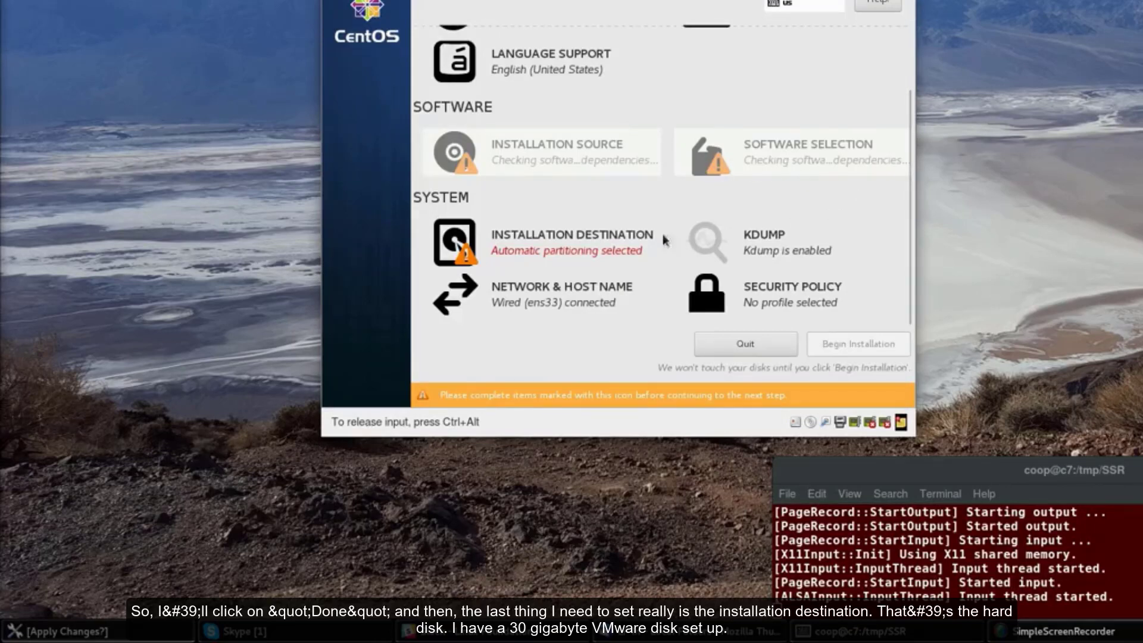
# Select the 30 GiB VMware disk as install destination with manual partitioning
pyautogui.click(623, 244)
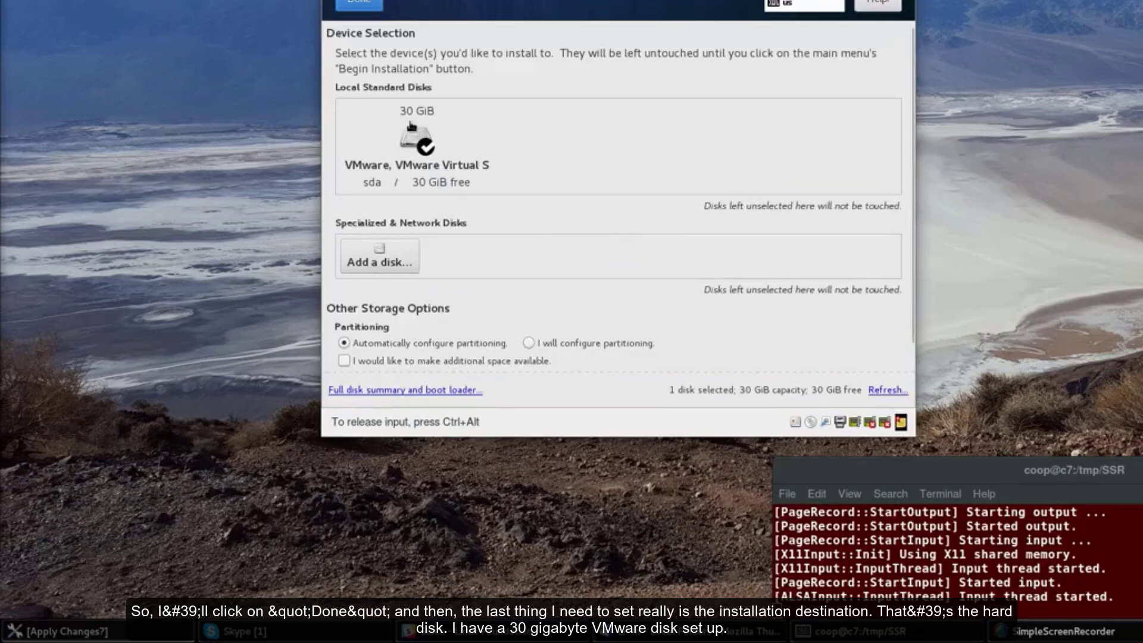
pyautogui.click(411, 131)
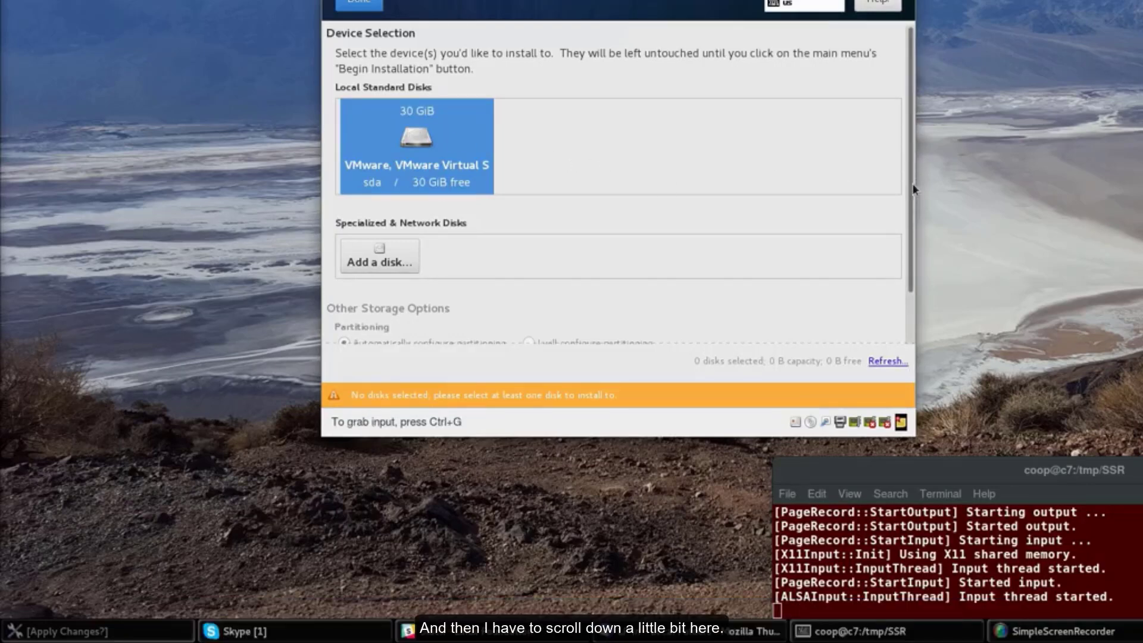
pyautogui.moveTo(912, 185); pyautogui.dragTo(909, 262)
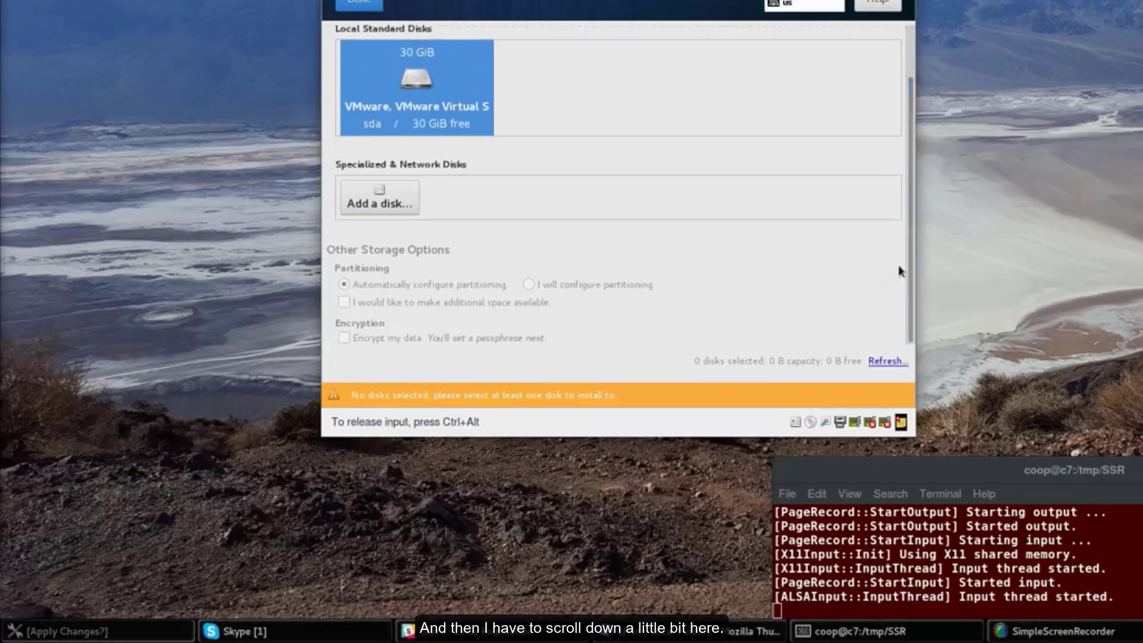
pyautogui.click(365, 4)
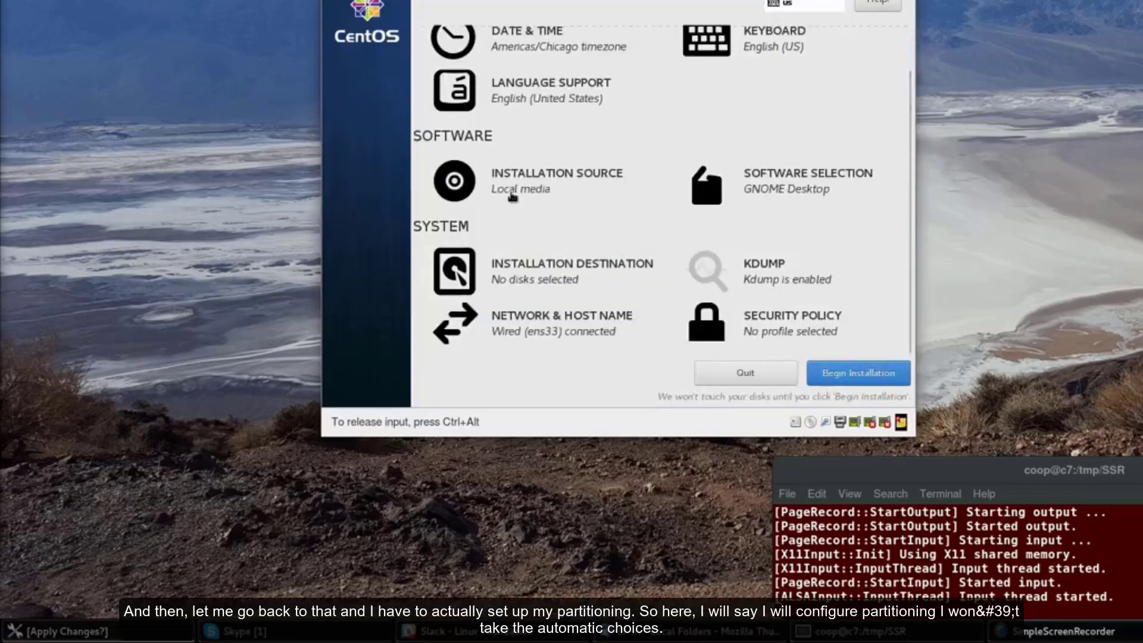
pyautogui.click(558, 271)
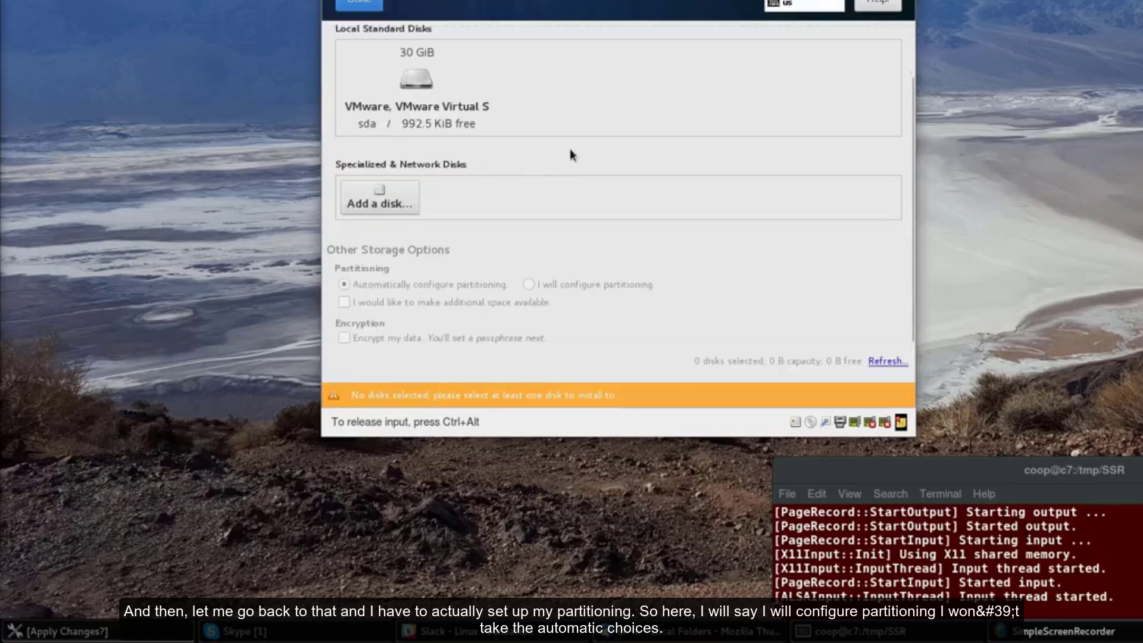
pyautogui.click(453, 112)
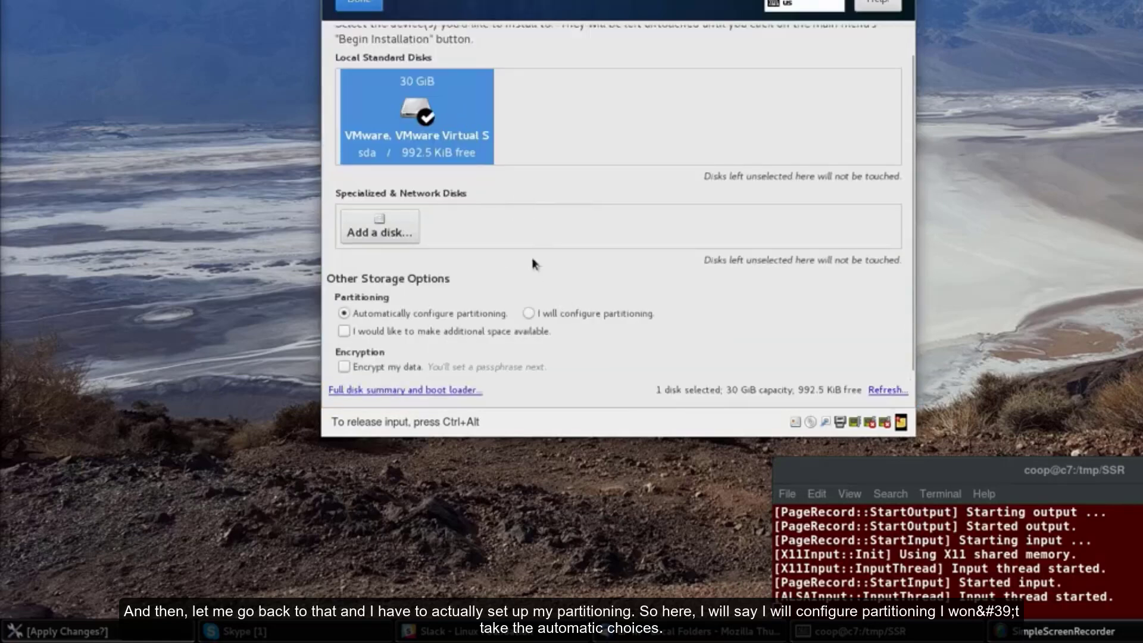
pyautogui.click(528, 313)
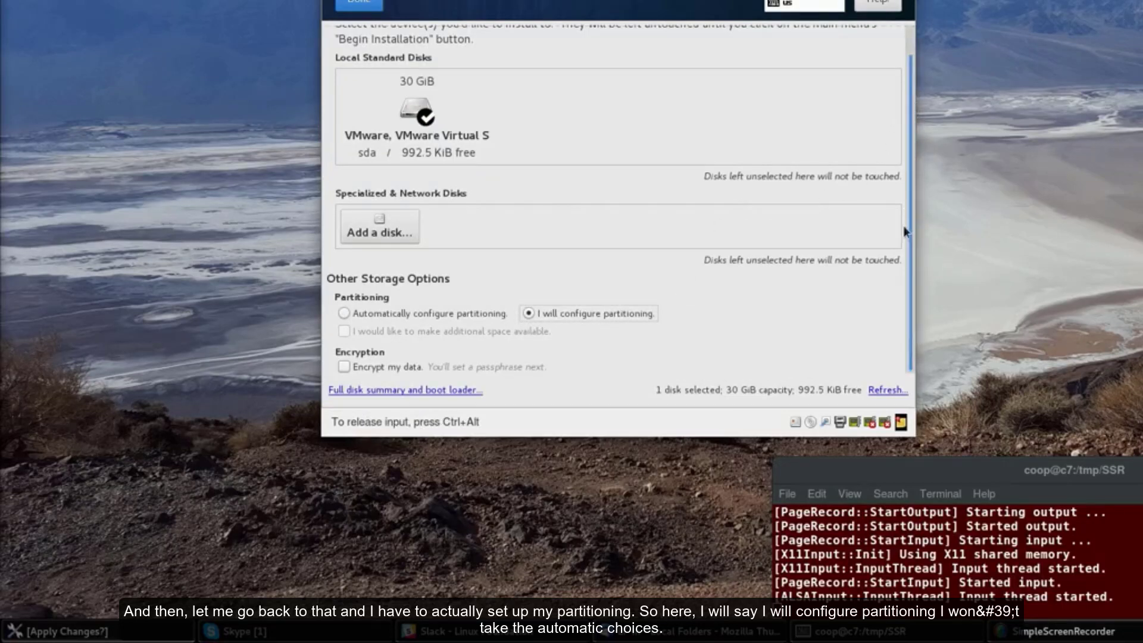
# Select the 30 GiB VMware disk, reviewing its full disk summary and boot loader
pyautogui.click(448, 391)
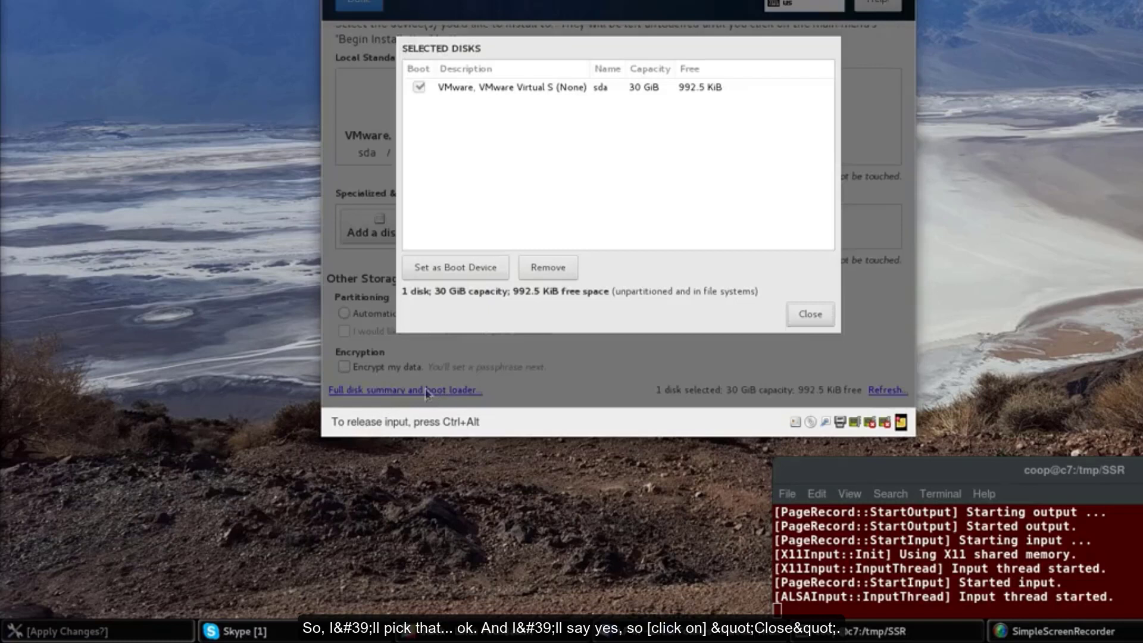
pyautogui.click(573, 87)
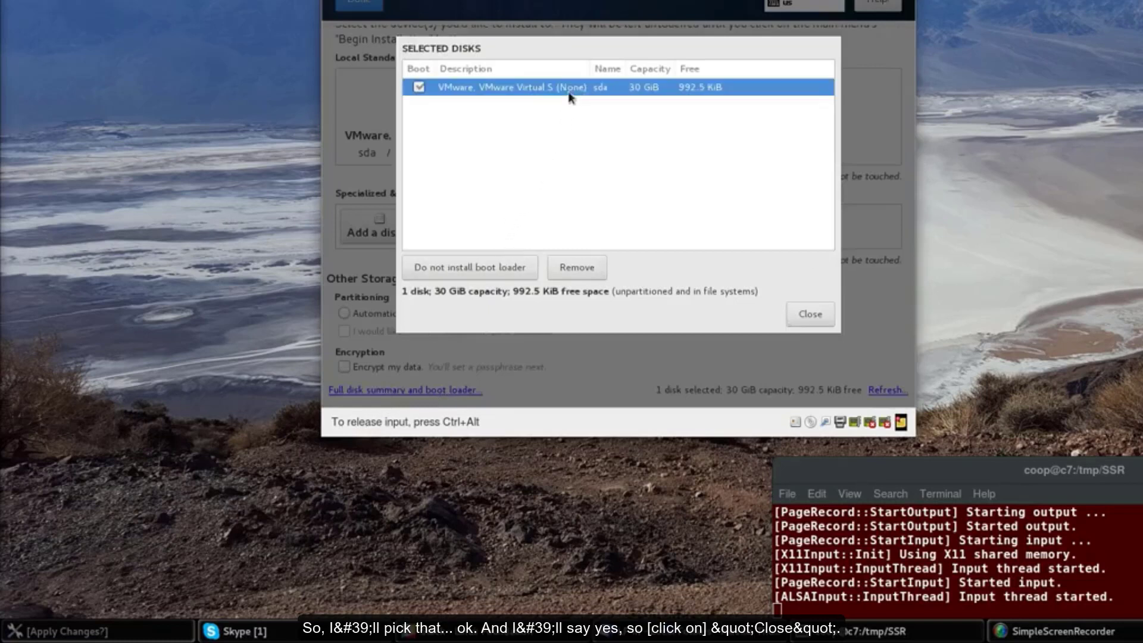
pyautogui.click(807, 317)
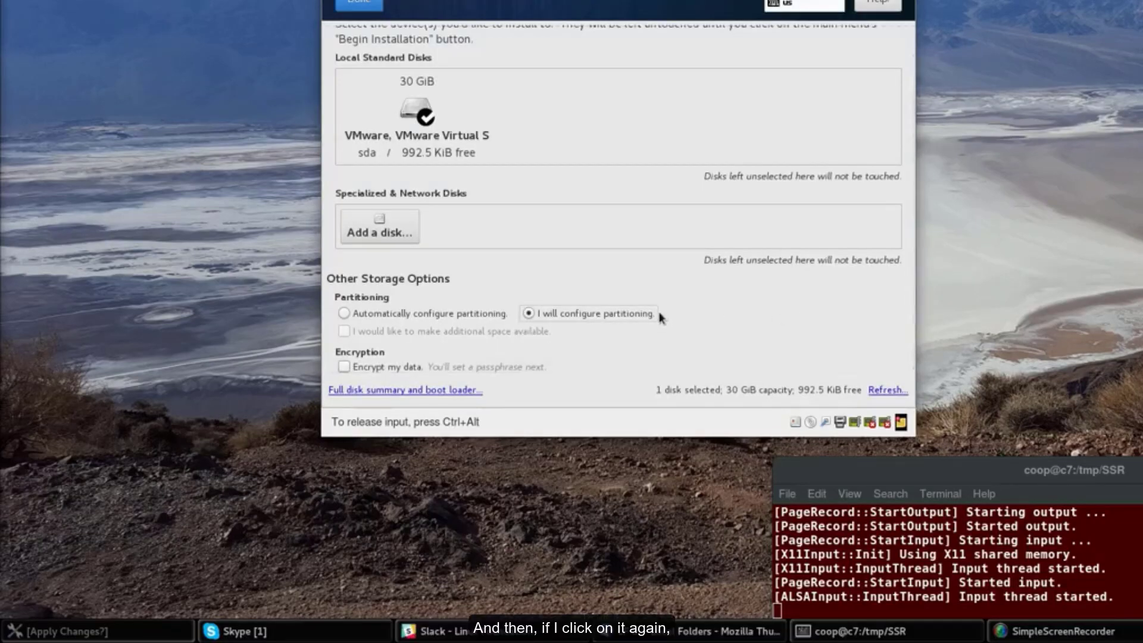
pyautogui.click(456, 390)
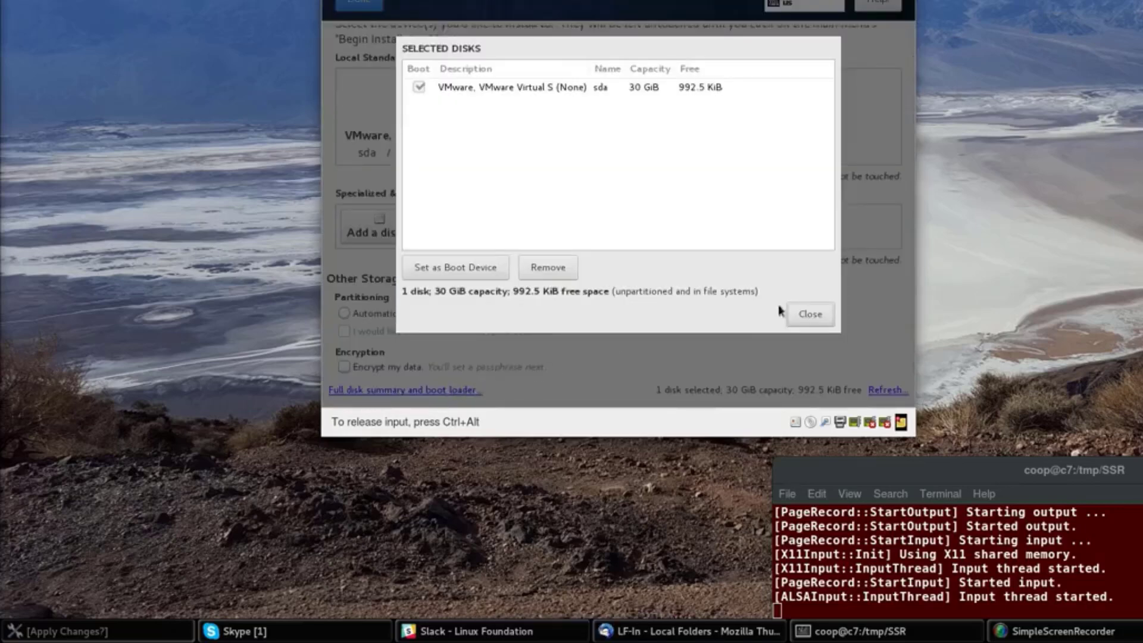
pyautogui.click(817, 313)
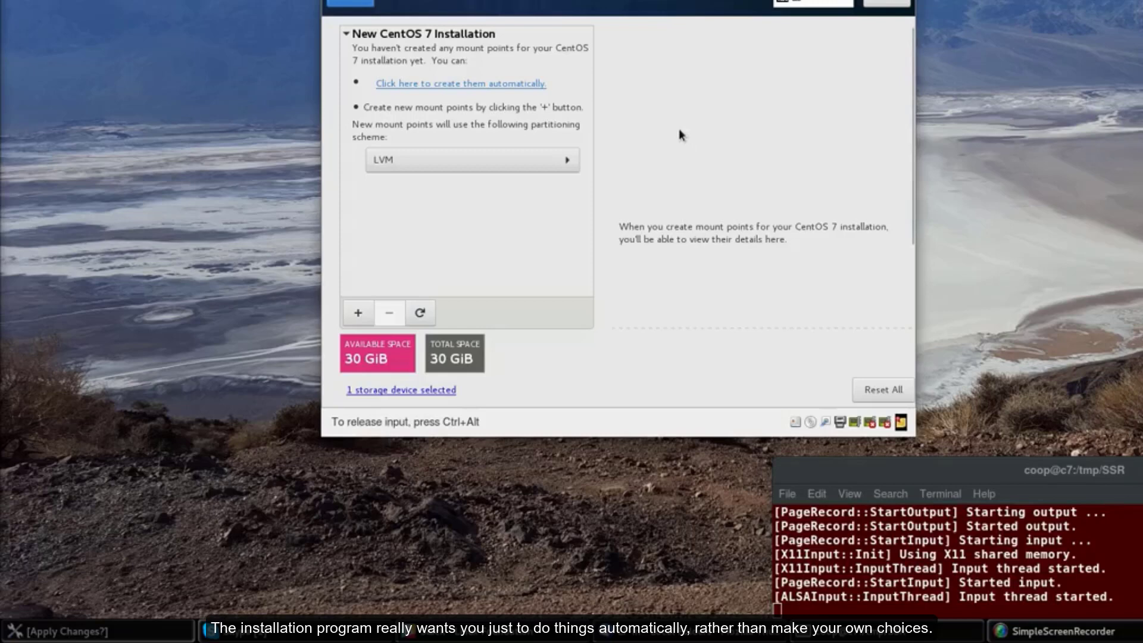
# Switch the scheme to Standard Partition and add a 29 GB / mount point
pyautogui.click(569, 162)
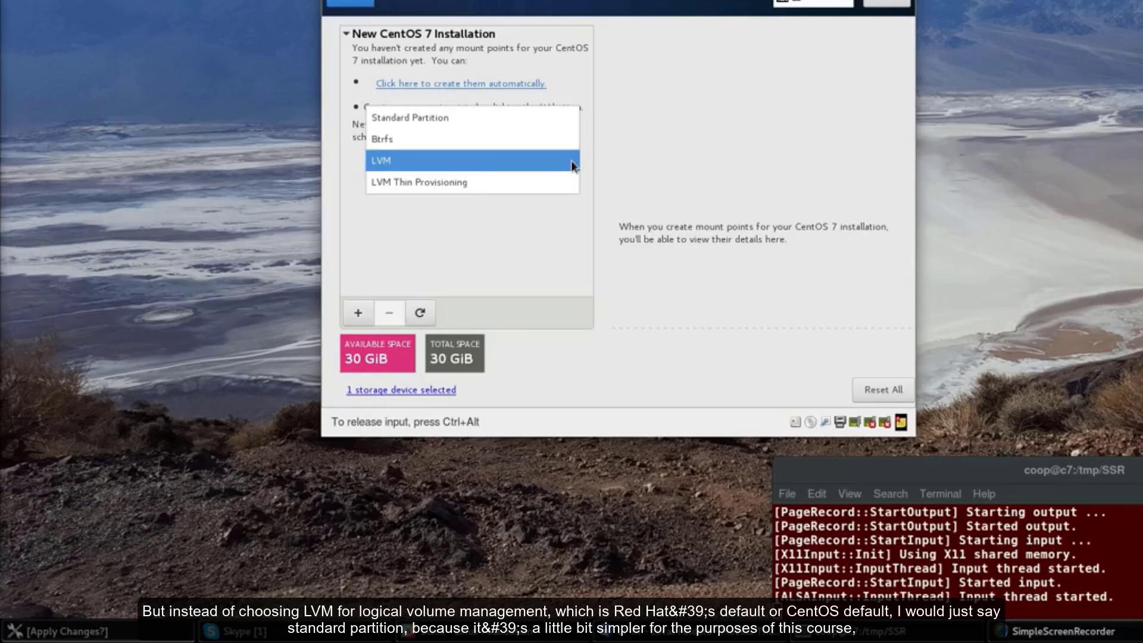
pyautogui.click(548, 118)
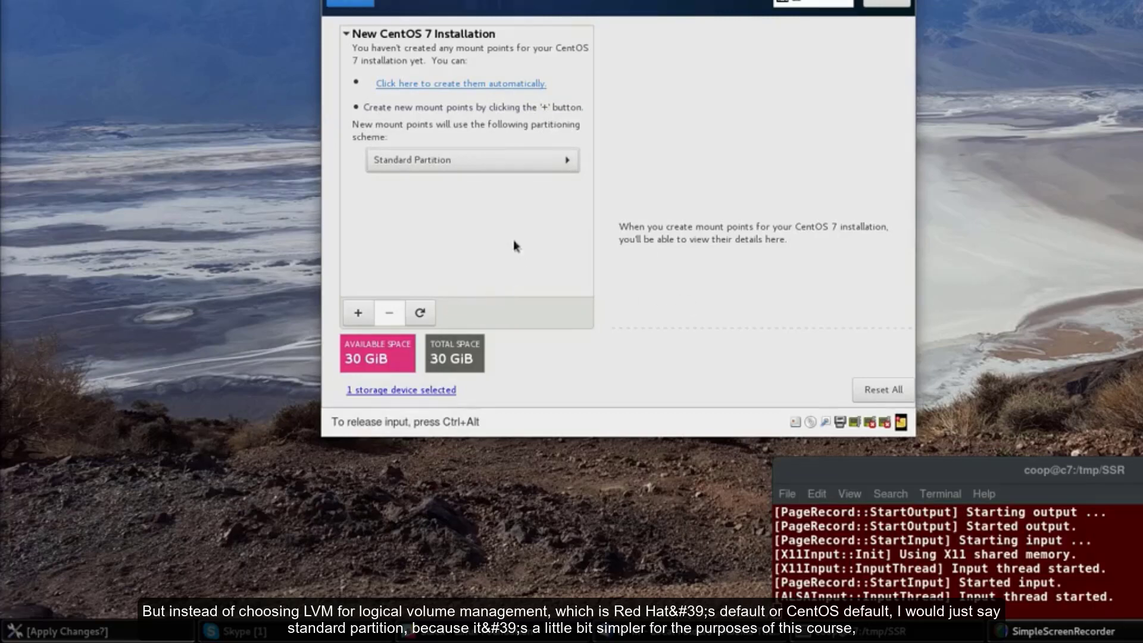
pyautogui.click(359, 313)
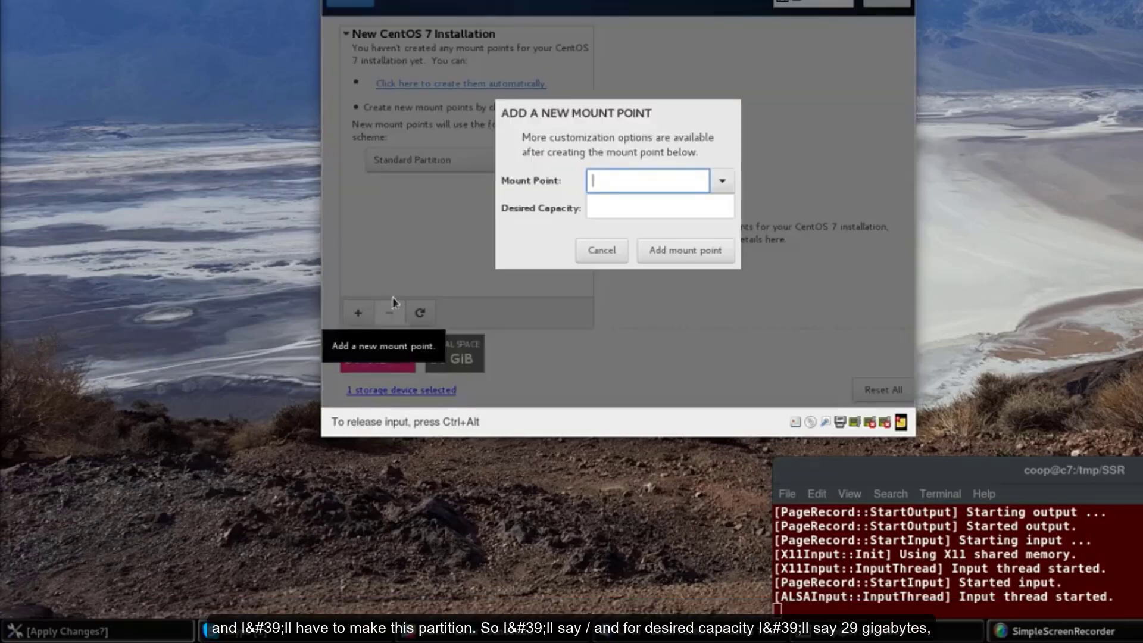
pyautogui.click(722, 180)
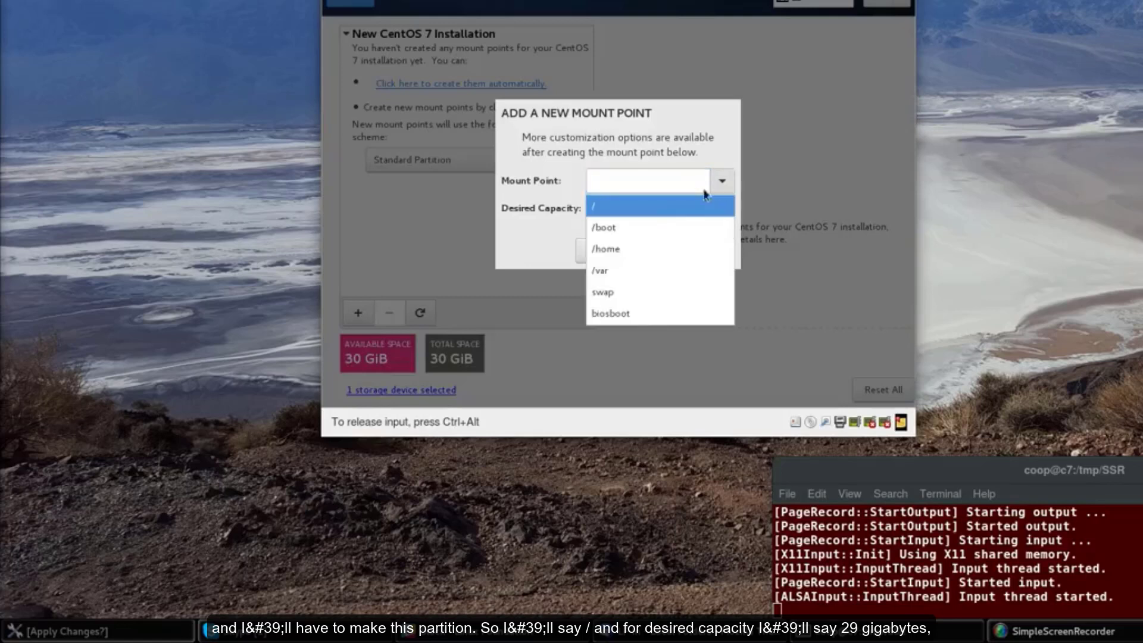
pyautogui.click(647, 210)
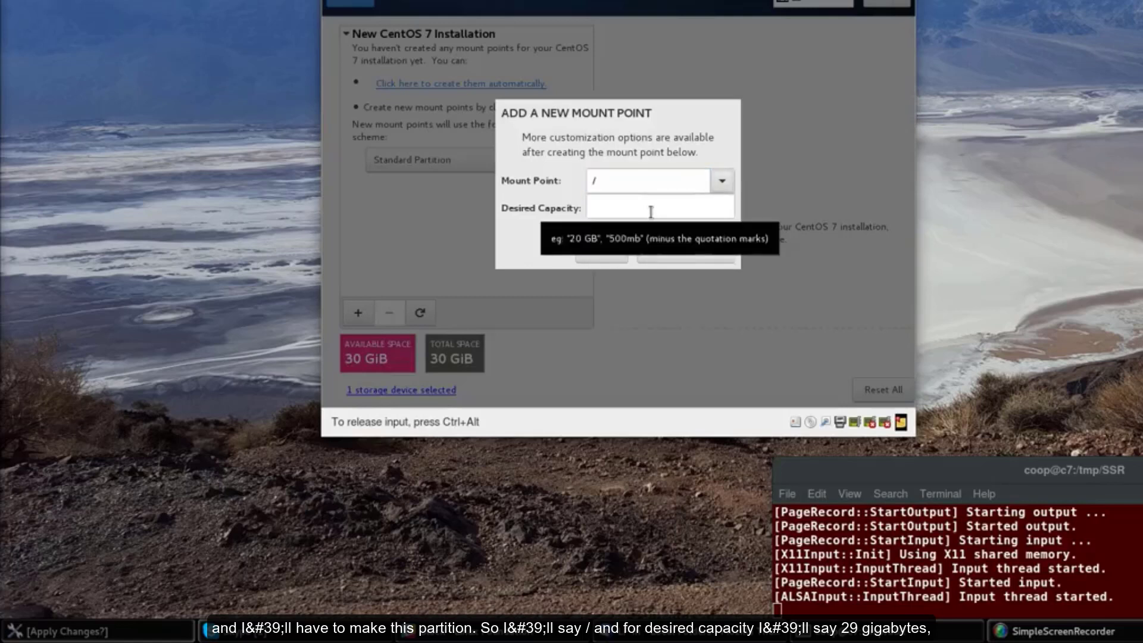
pyautogui.click(653, 209)
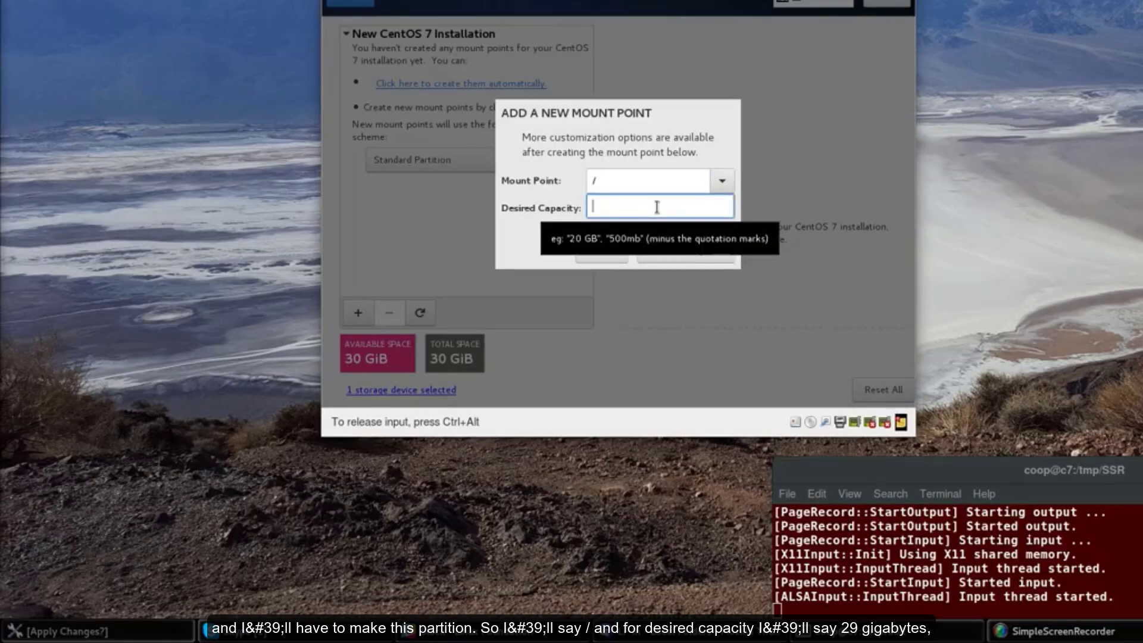
pyautogui.write('29 GB')
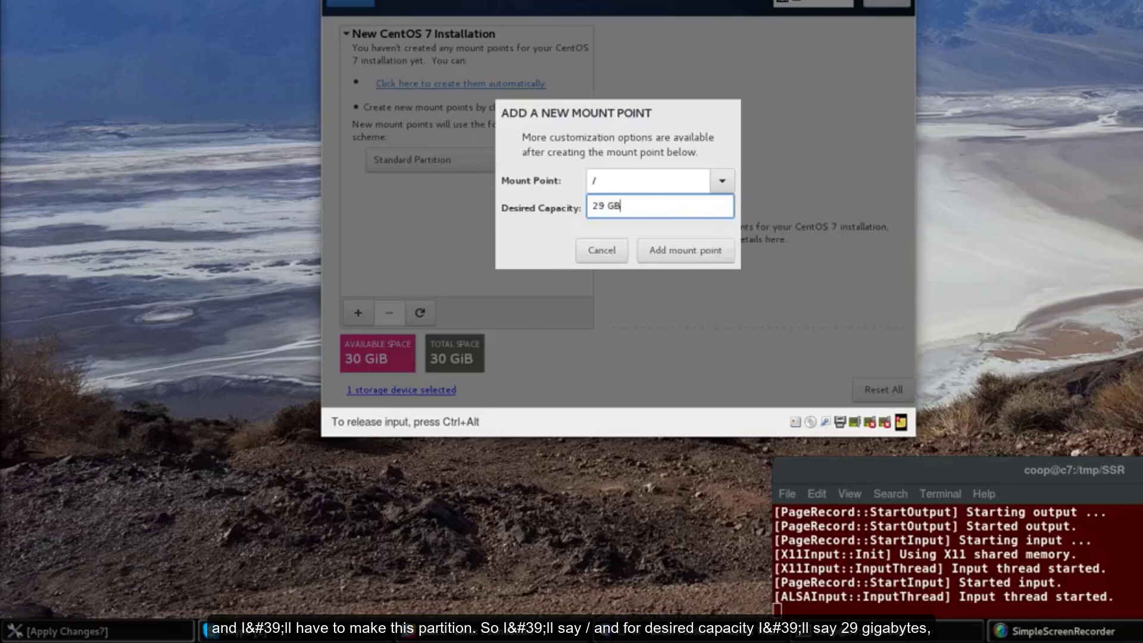
pyautogui.click(706, 248)
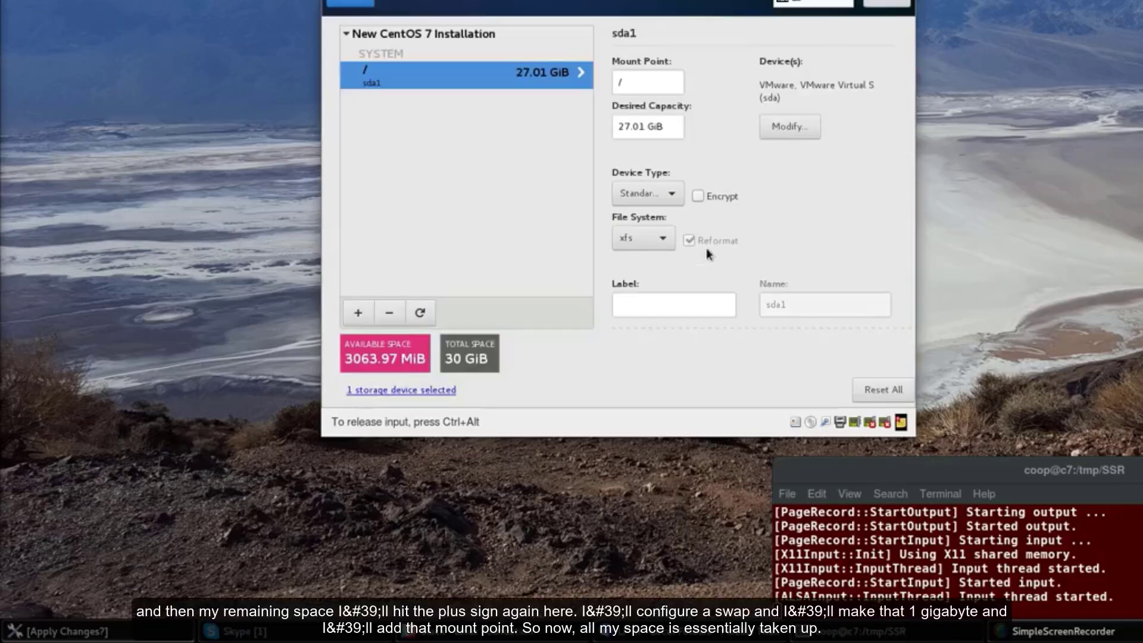
# Add a 1 GB swap mount point
pyautogui.click(358, 313)
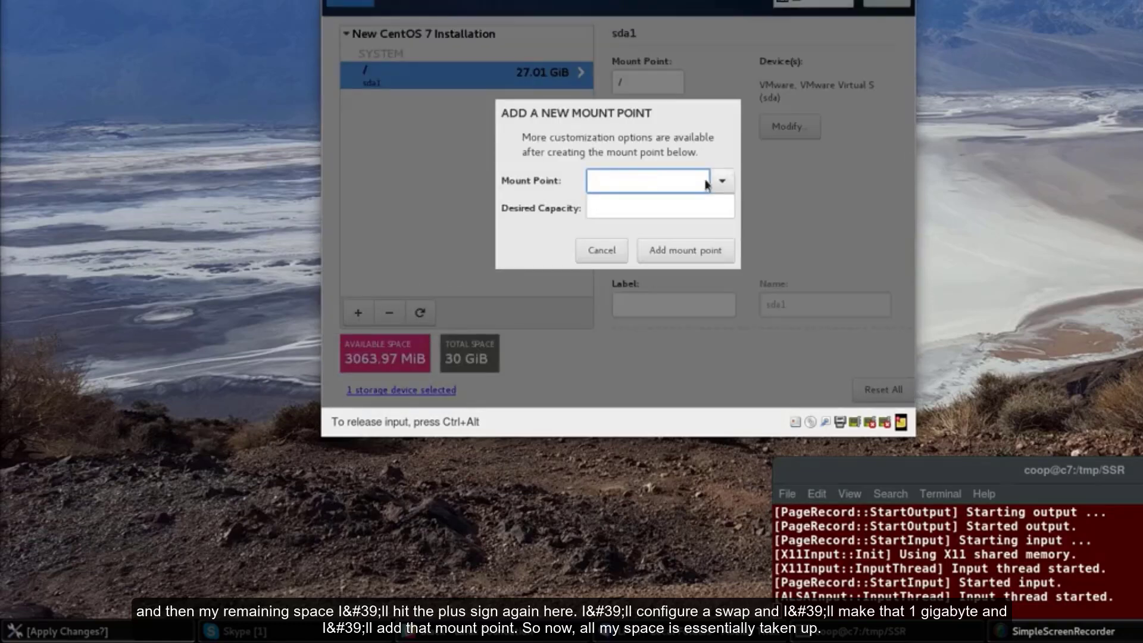
pyautogui.click(723, 182)
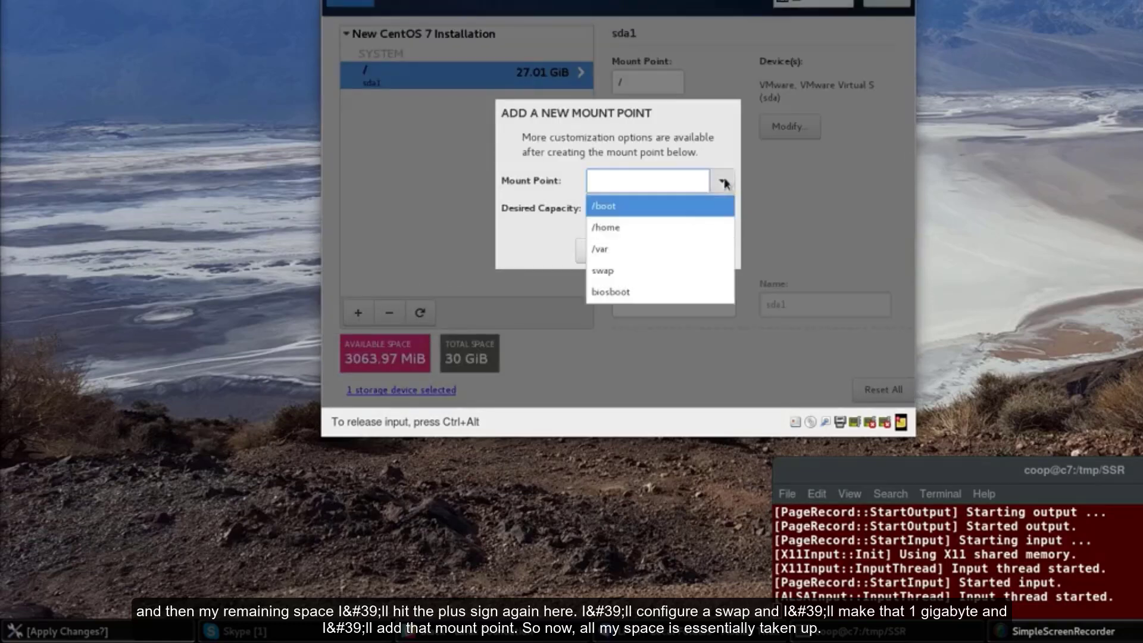
pyautogui.click(649, 273)
pyautogui.click(621, 206)
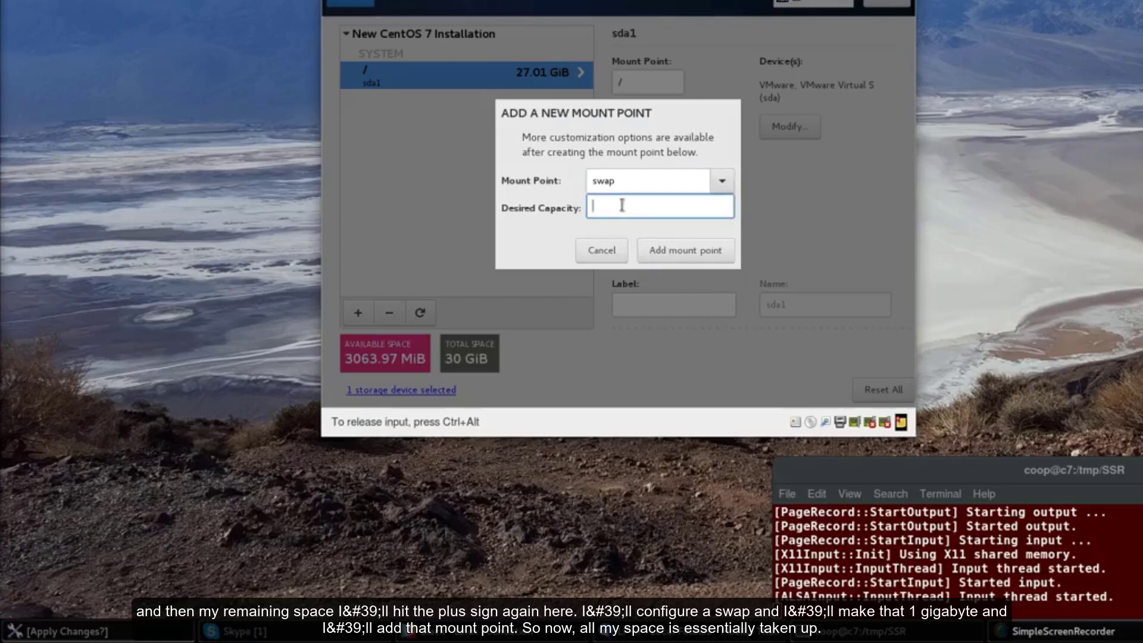
pyautogui.write('1 GB')
pyautogui.click(700, 255)
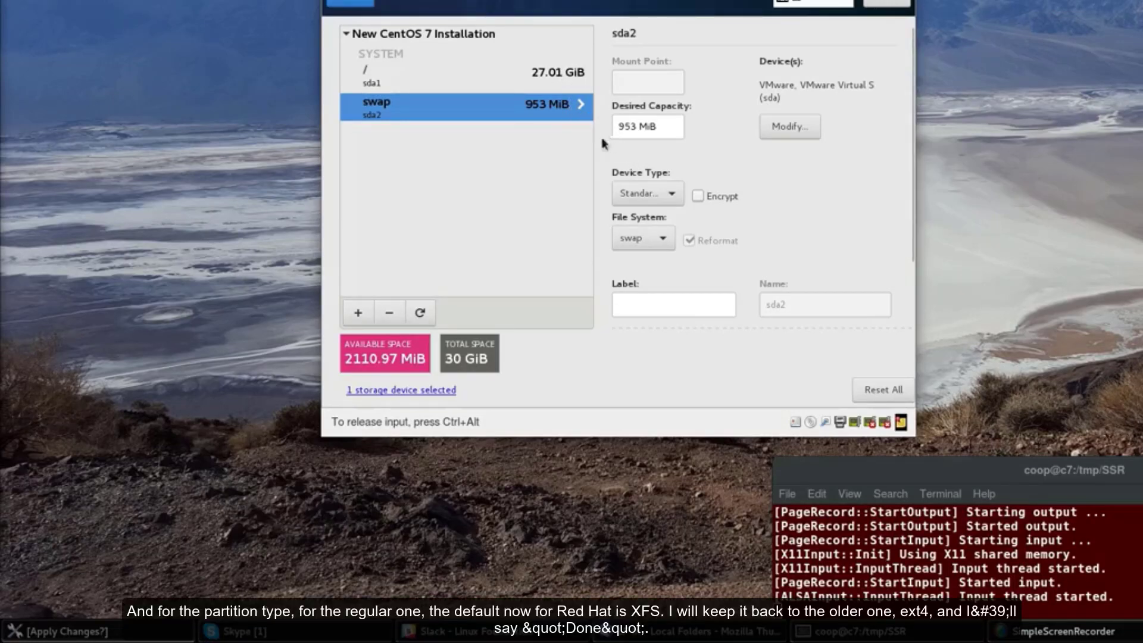
# Change the / file system to ext4 and review the summary of changes
pyautogui.click(557, 82)
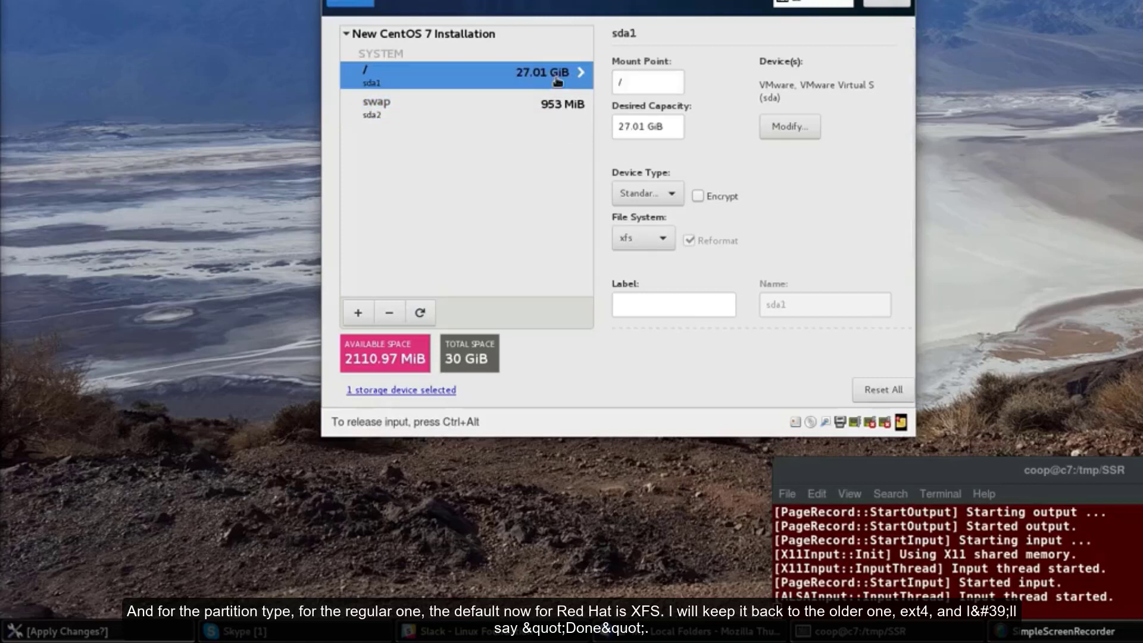
pyautogui.click(661, 239)
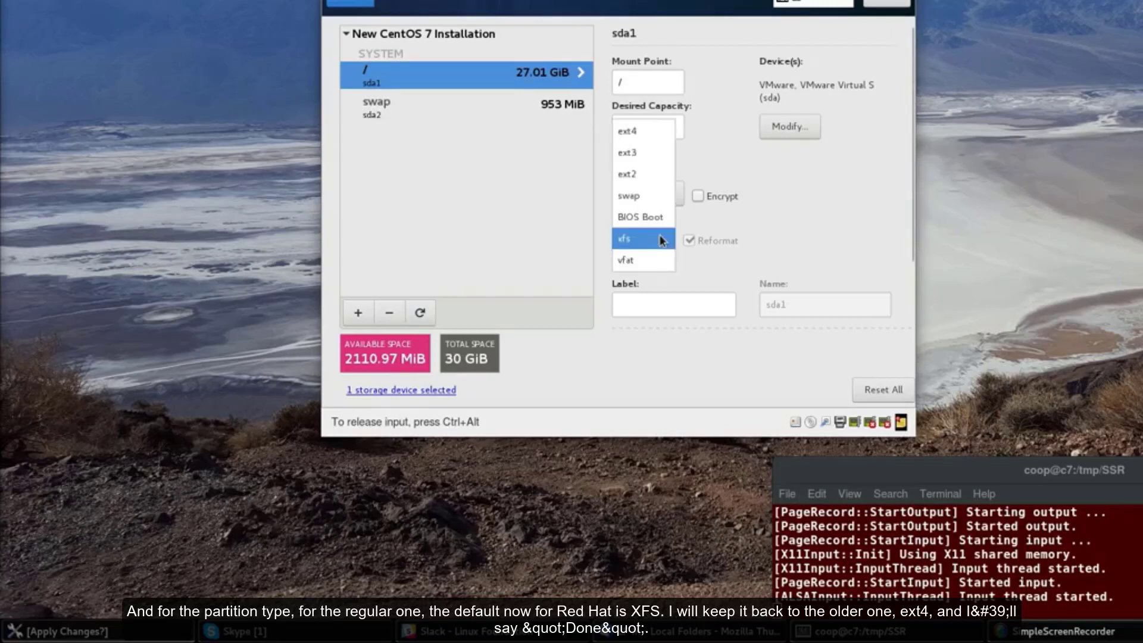
pyautogui.click(626, 131)
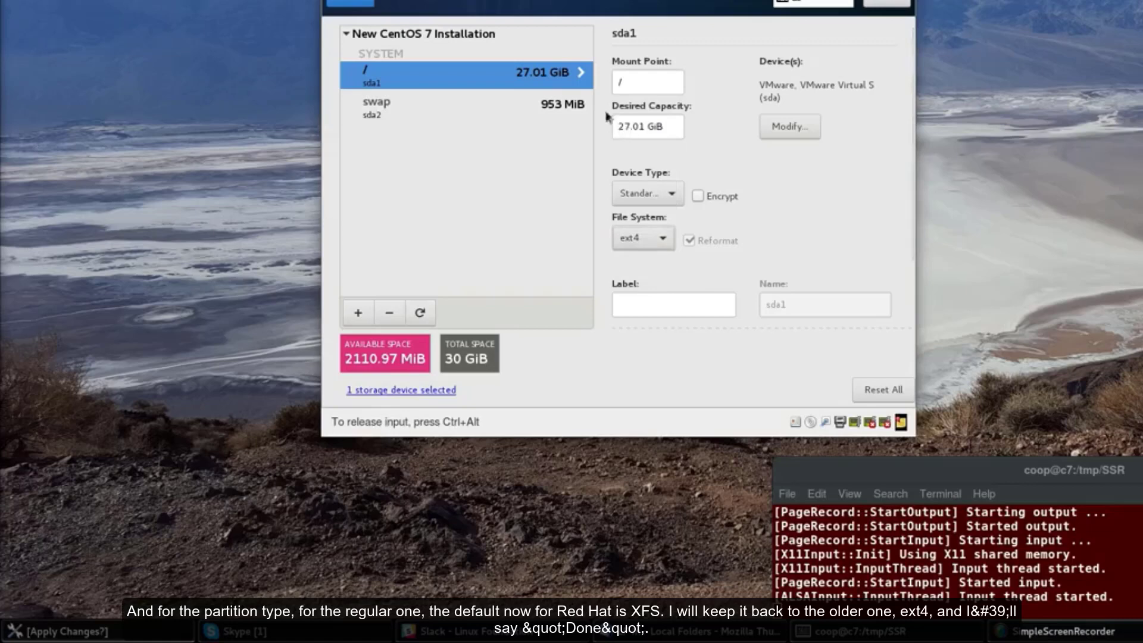
pyautogui.click(350, 1)
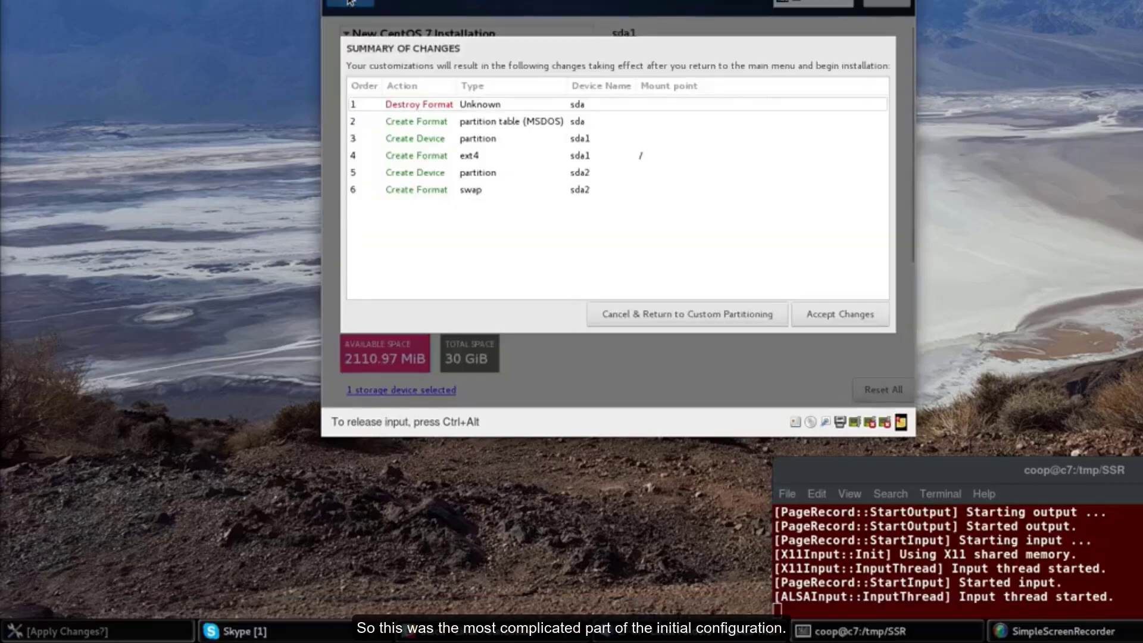
# Accept the partition changes and begin the installation
pyautogui.click(845, 315)
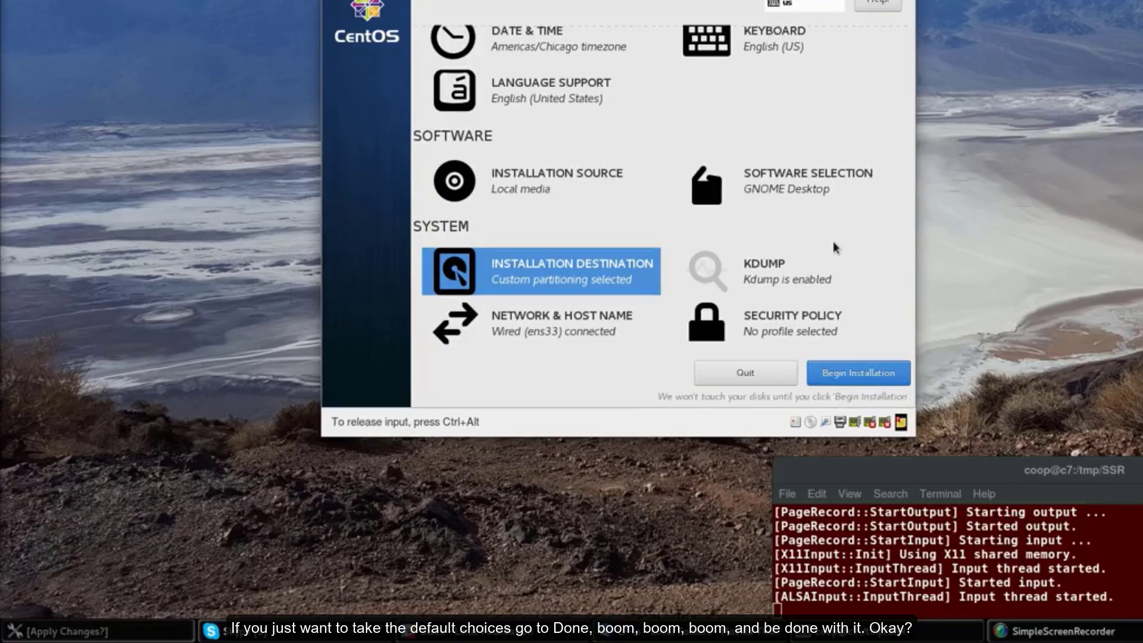
pyautogui.click(827, 376)
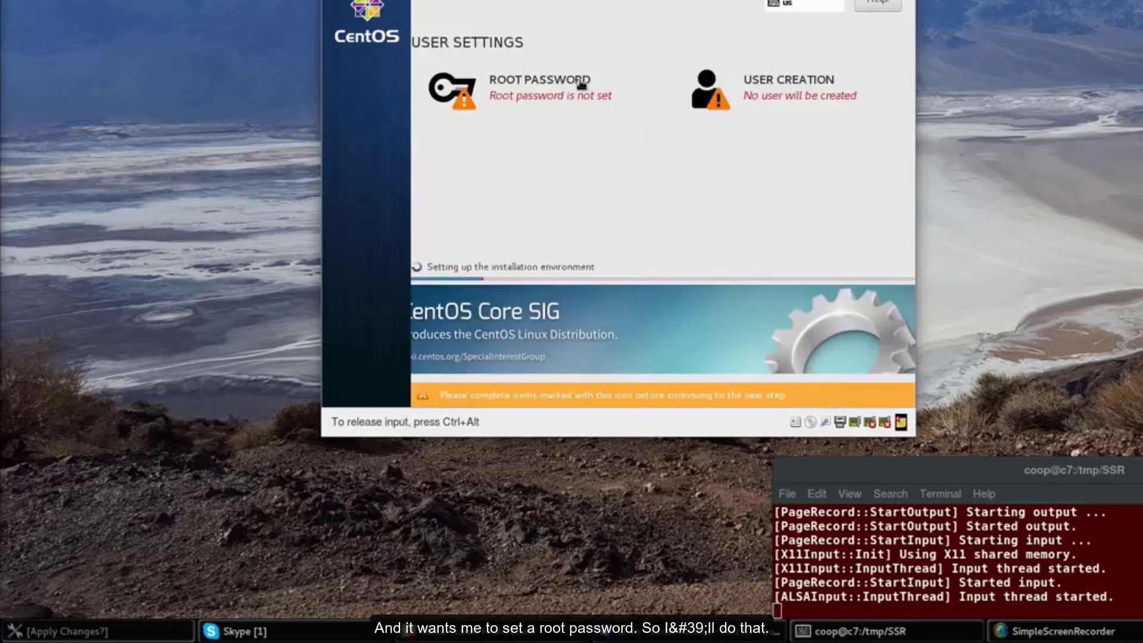
# Enter and confirm the root password, then release input from the VM
pyautogui.click(581, 84)
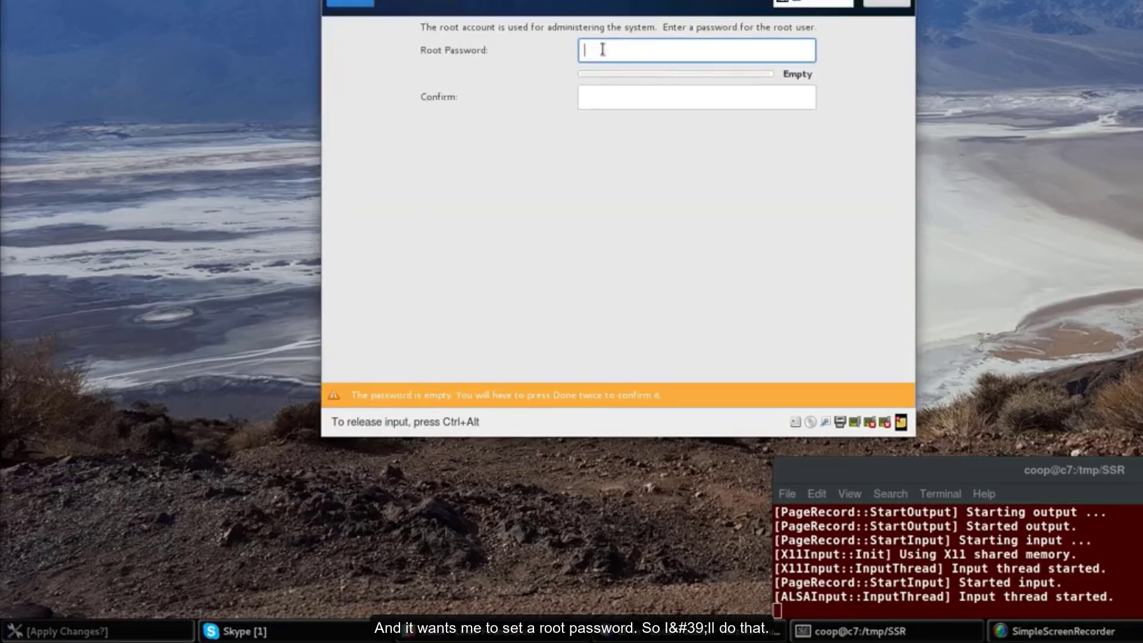
pyautogui.write('********')
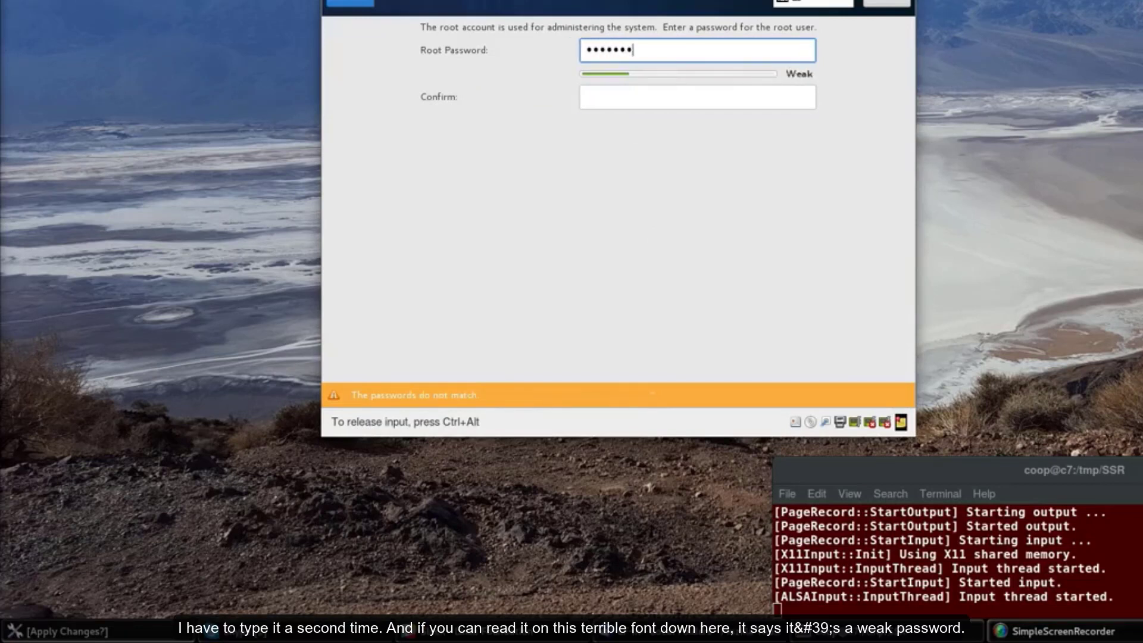
pyautogui.press('Tab')
pyautogui.write('*******')
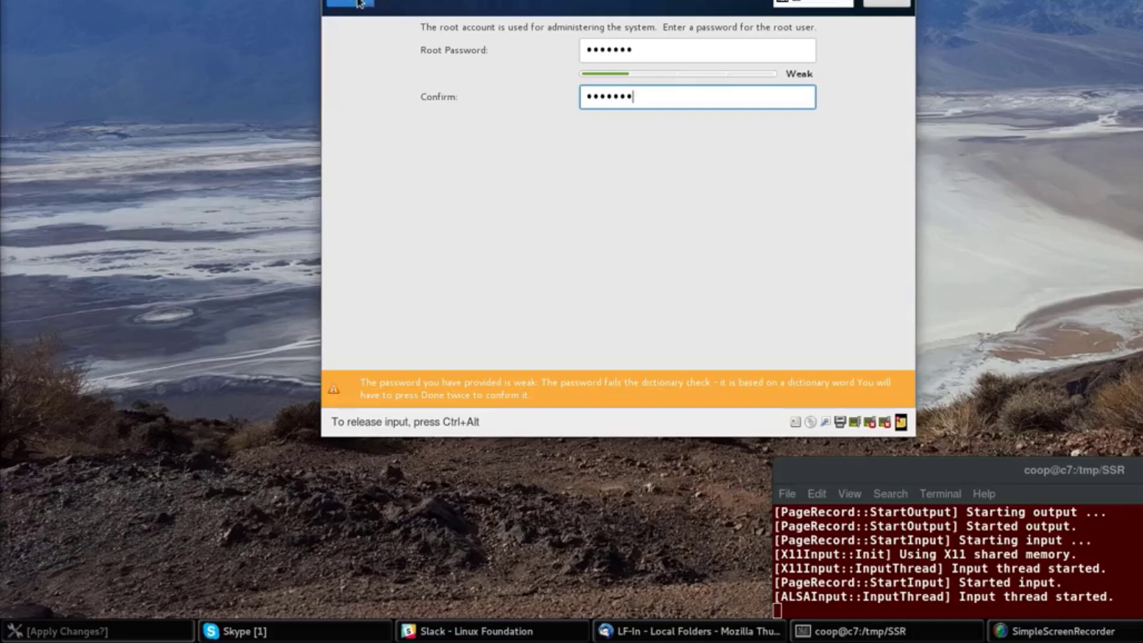
pyautogui.hotkey('ctrl', 'alt')
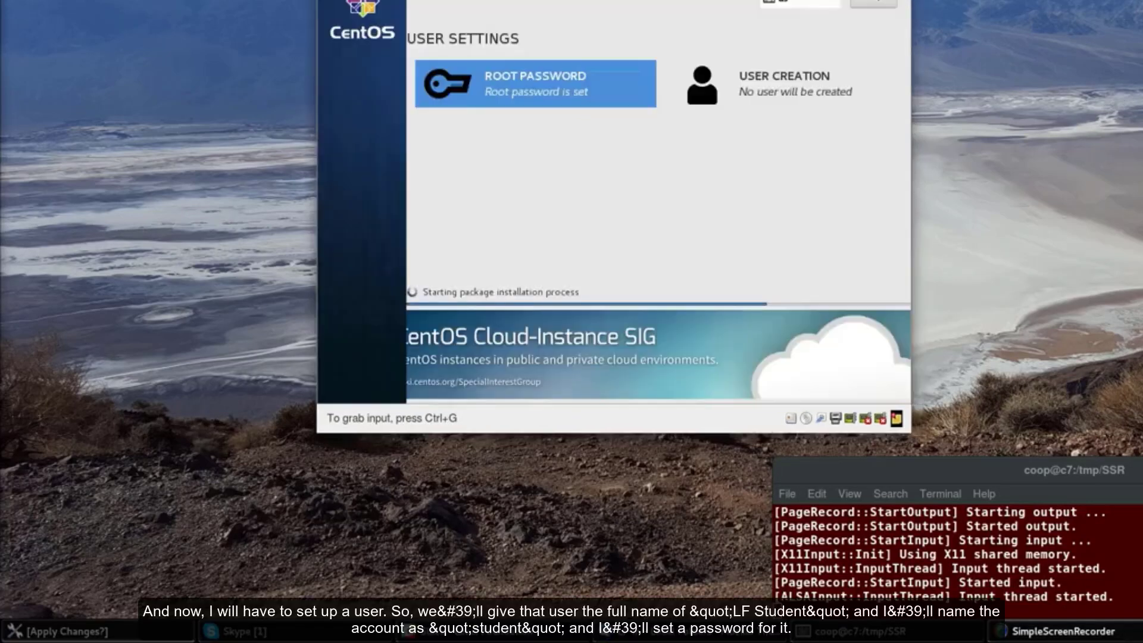
# Enter full name LF Student and user name student in the User Creation form
pyautogui.click(441, 127)
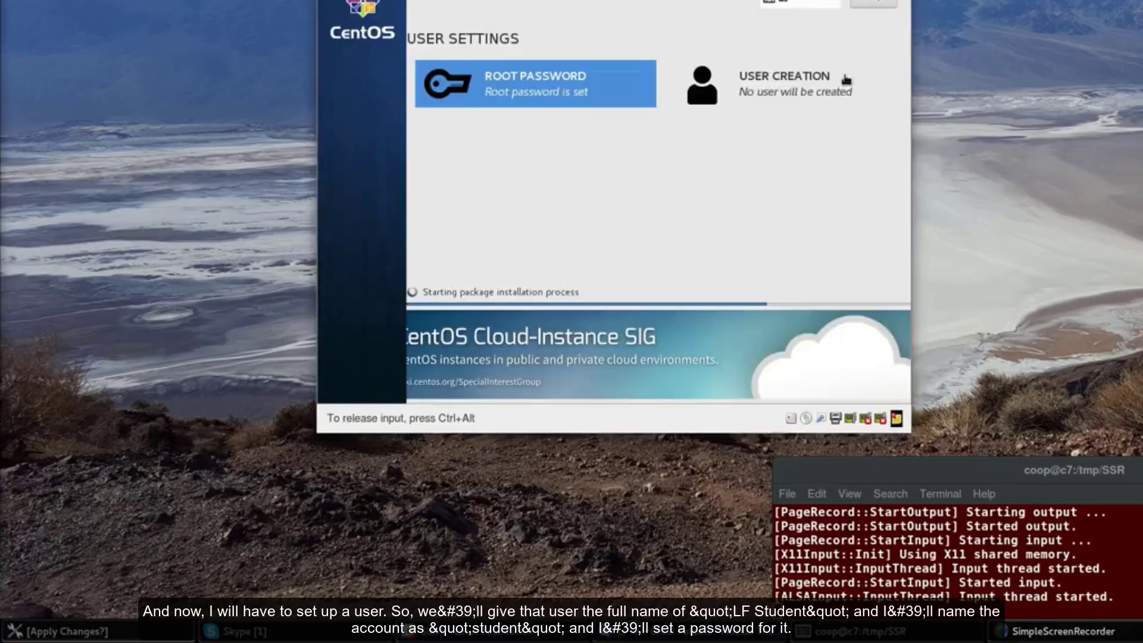
pyautogui.click(813, 81)
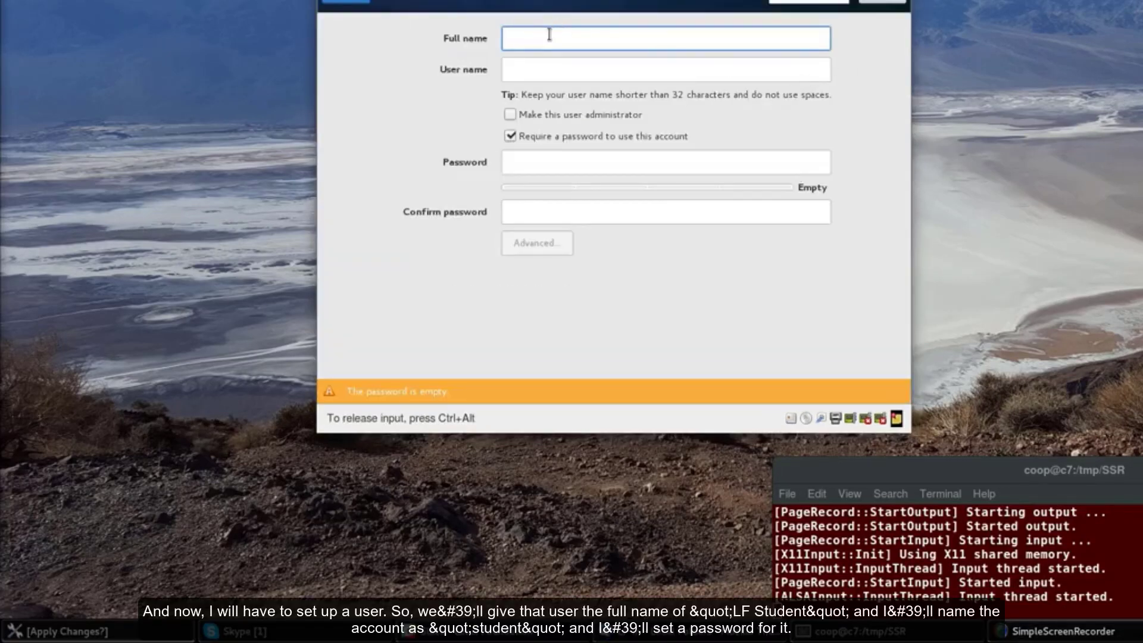
pyautogui.write('LF')
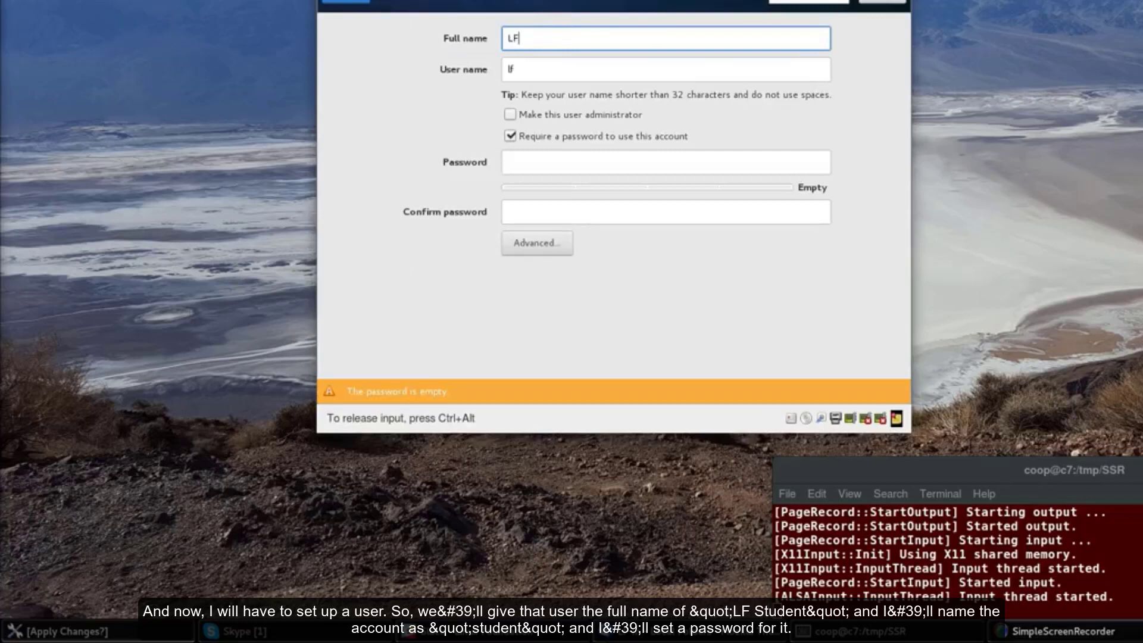
pyautogui.write(' Student')
pyautogui.press('Tab')
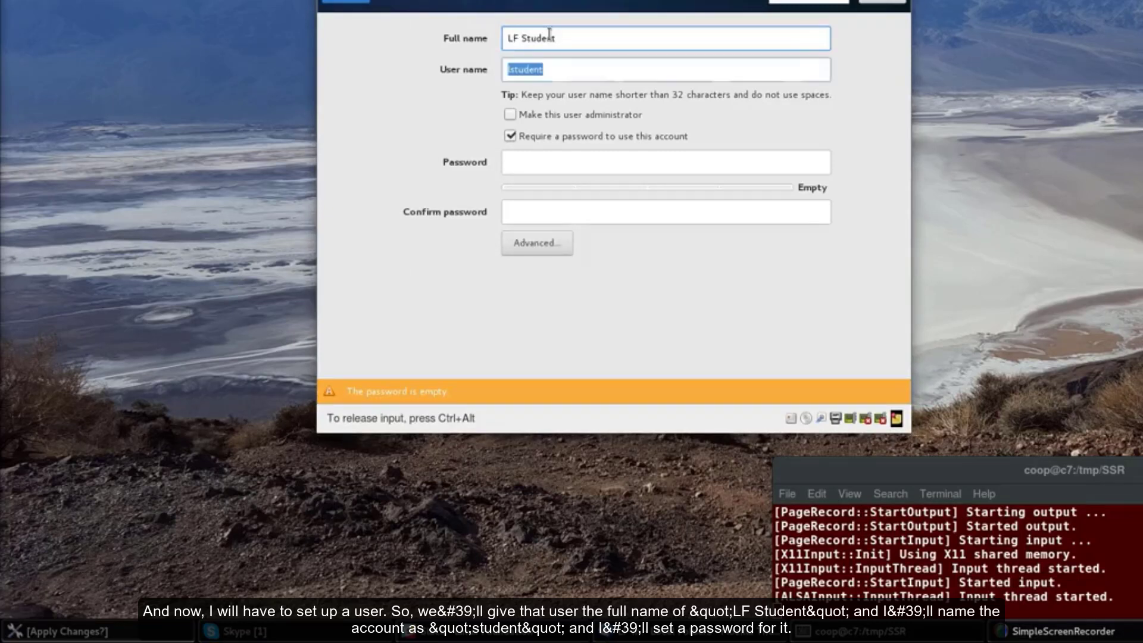
pyautogui.write('student')
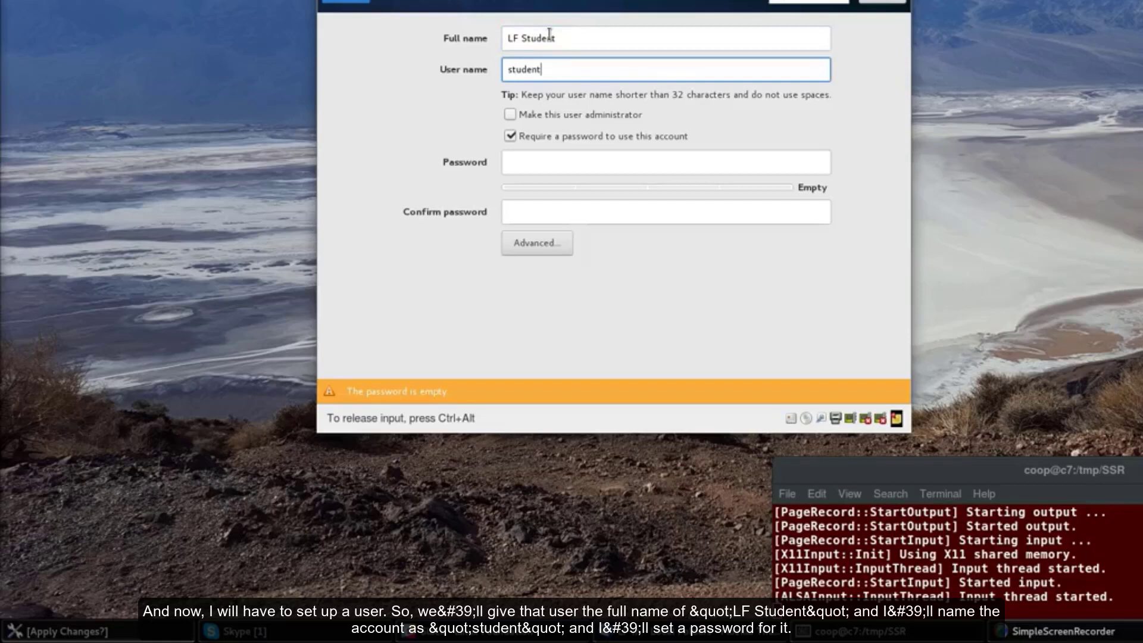
pyautogui.press('Tab')
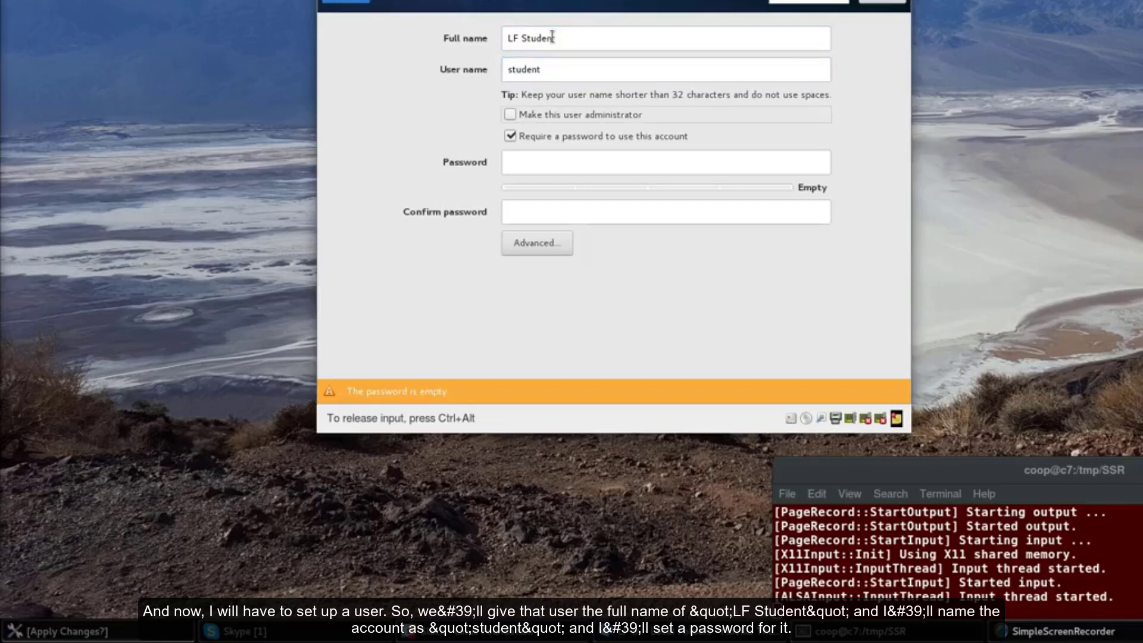
# Enter and confirm the account password, then submit the new user
pyautogui.click(645, 158)
pyautogui.write('lftrain')
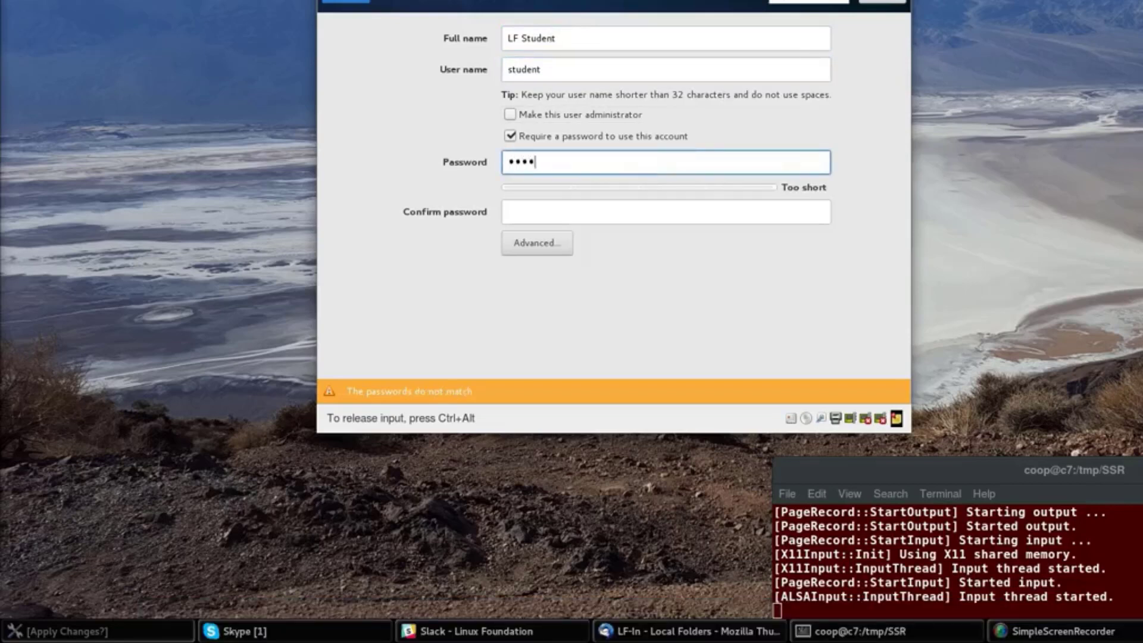
pyautogui.press('Tab')
pyautogui.write('lftrain')
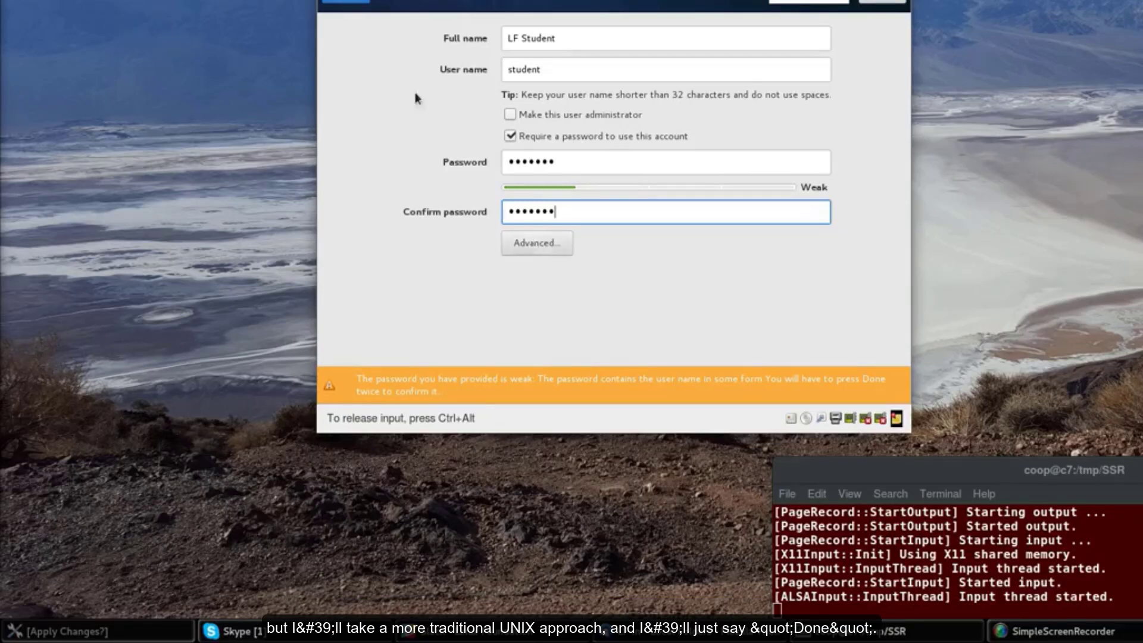
pyautogui.click(356, 2)
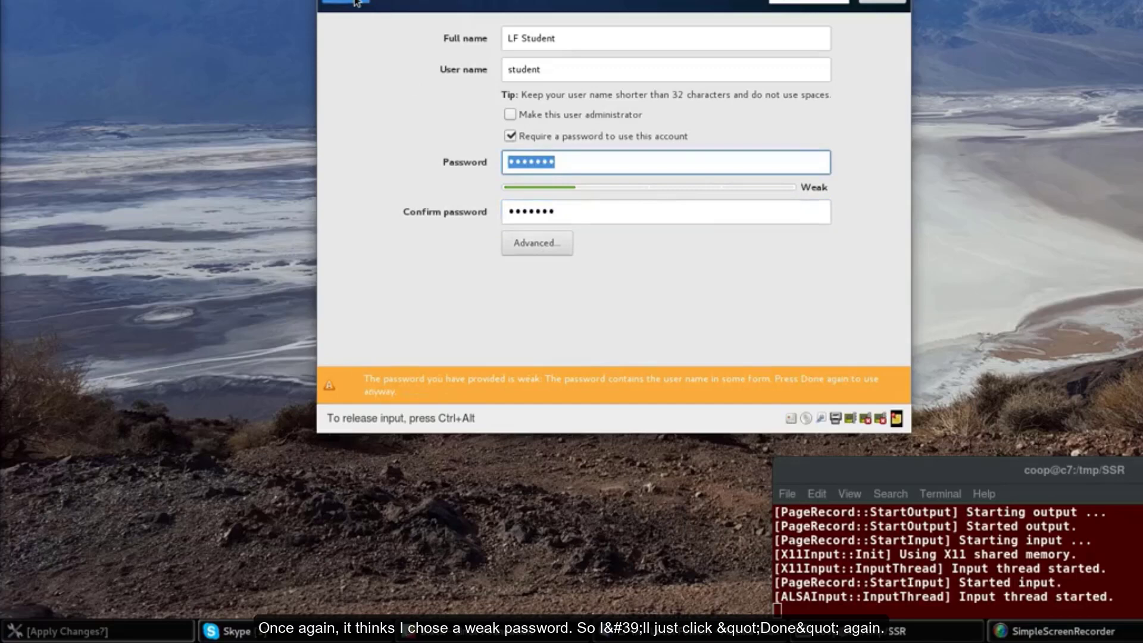
# Accept the weak password and wait for the installation to complete
pyautogui.click(356, 2)
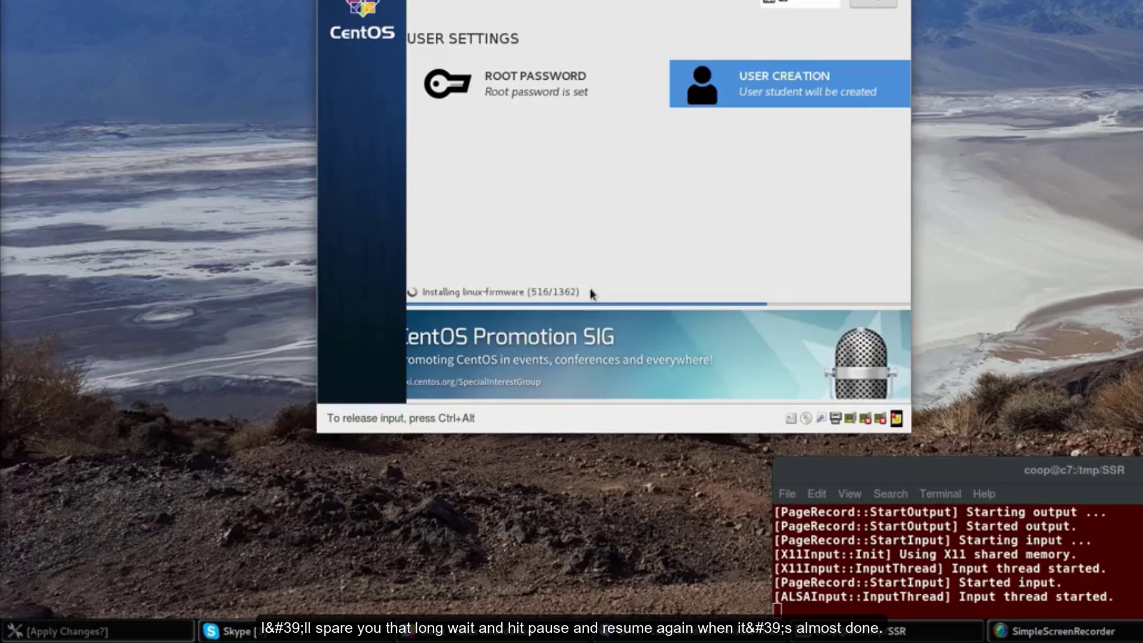
pyautogui.hotkey('ctrl', 'alt')
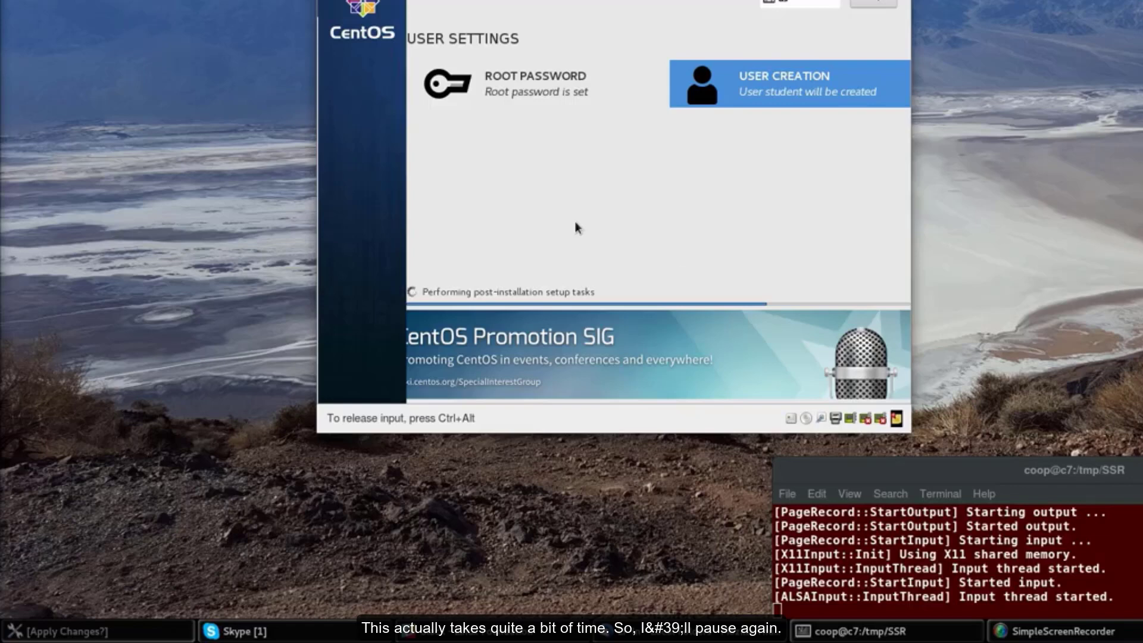
pyautogui.hotkey('ctrl', 'alt')
pyautogui.click(546, 222)
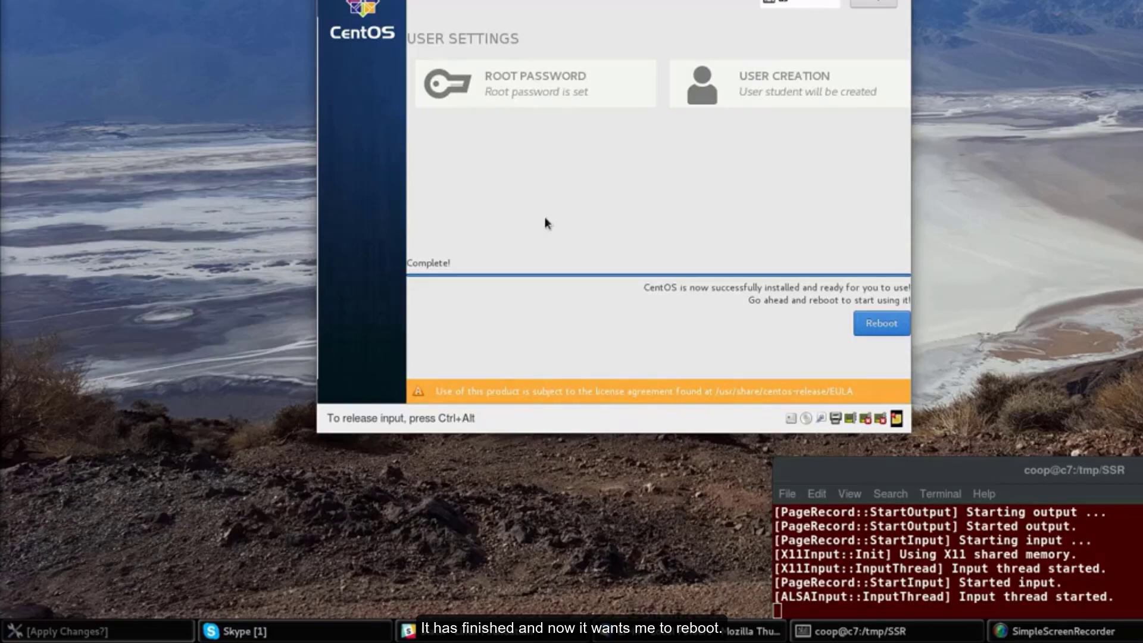
# Reboot into the newly installed CentOS 7 system
pyautogui.click(885, 325)
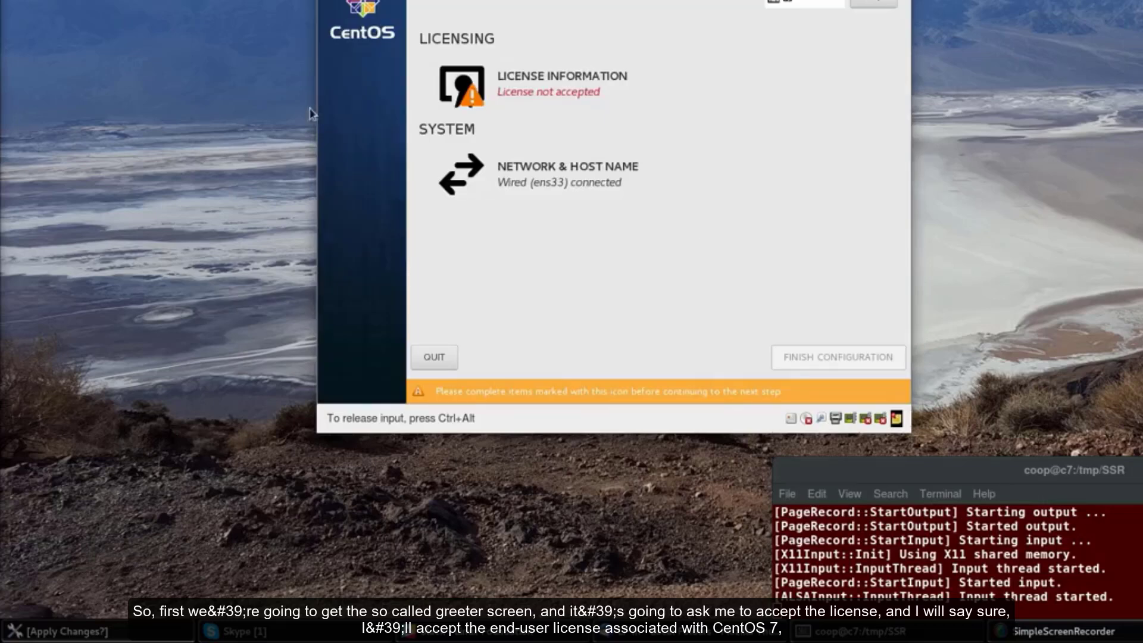
# Accept the CentOS 7 license agreement and finish the initial configuration
pyautogui.click(582, 90)
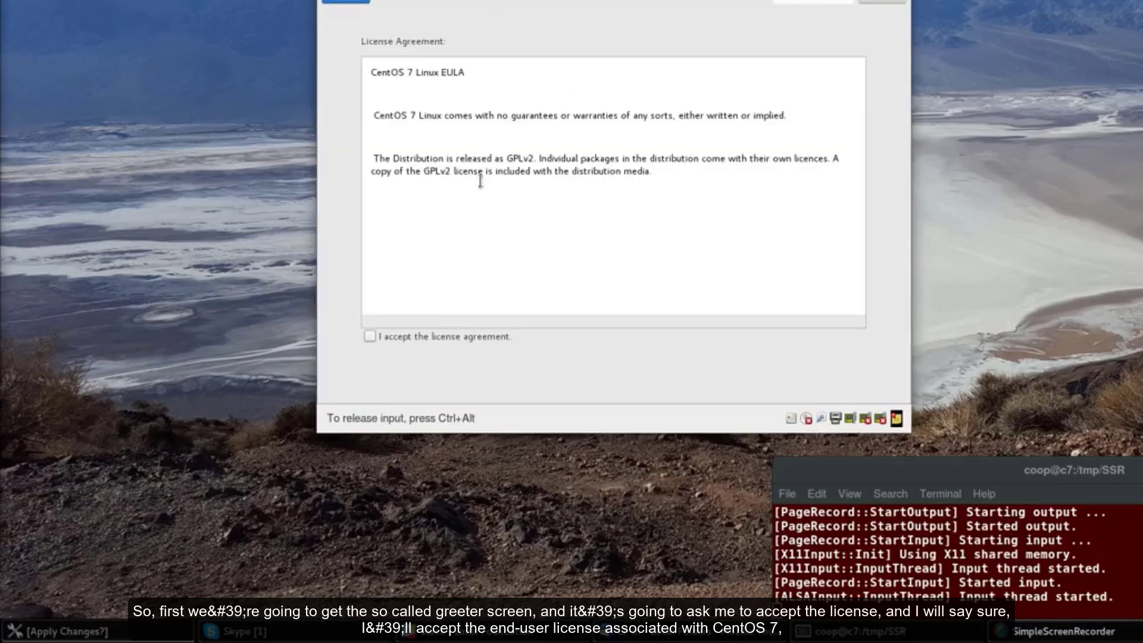
pyautogui.click(369, 336)
pyautogui.click(369, 337)
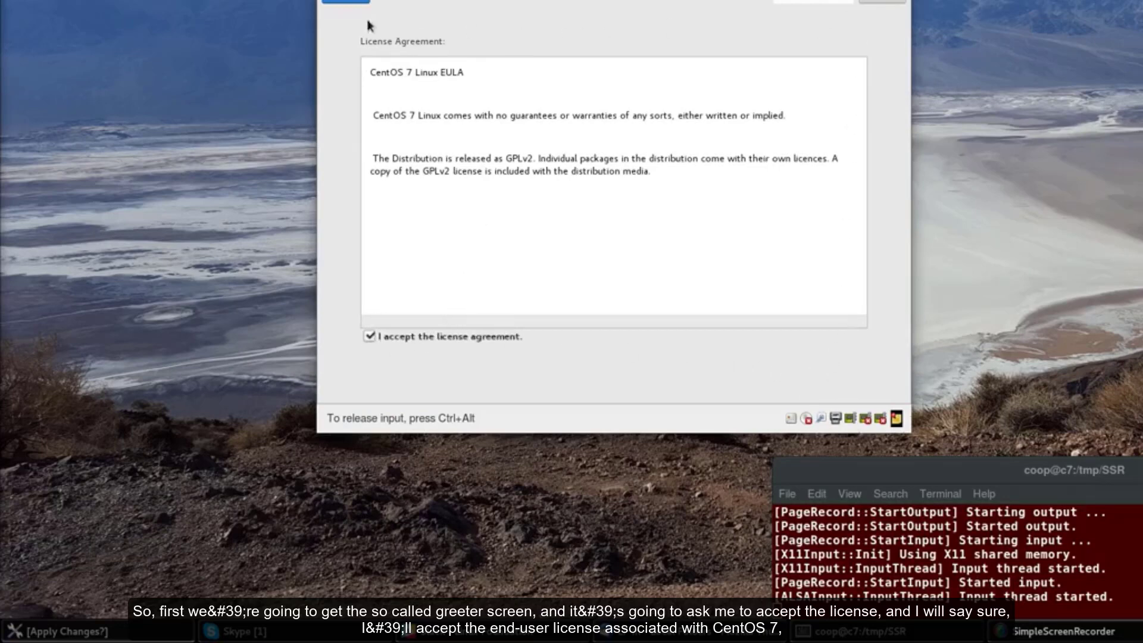
pyautogui.click(350, 2)
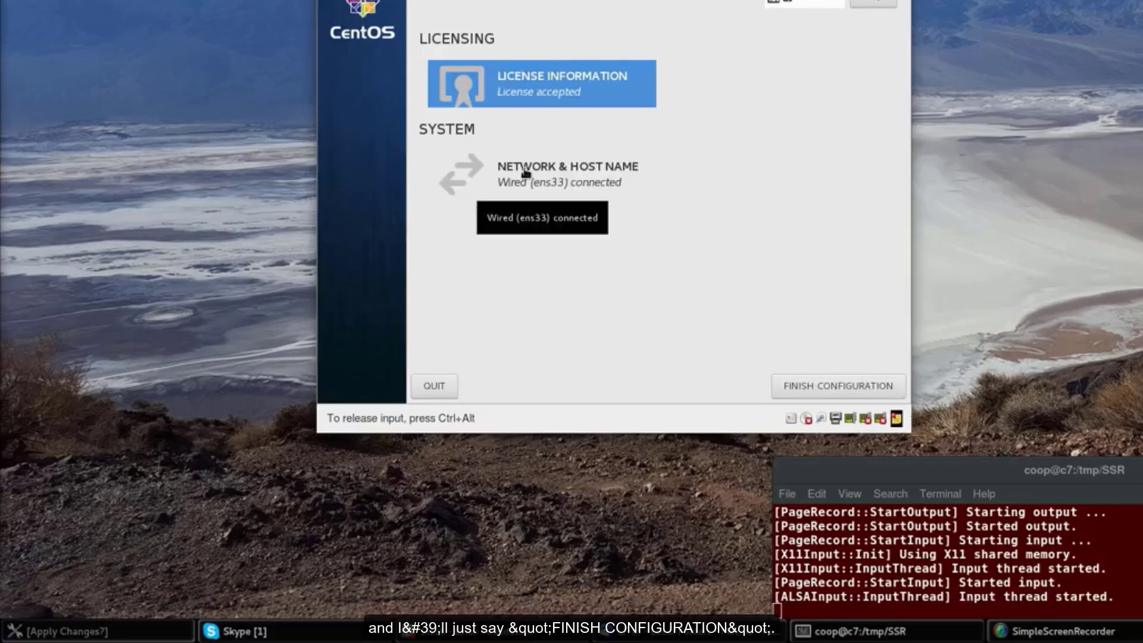
pyautogui.click(818, 391)
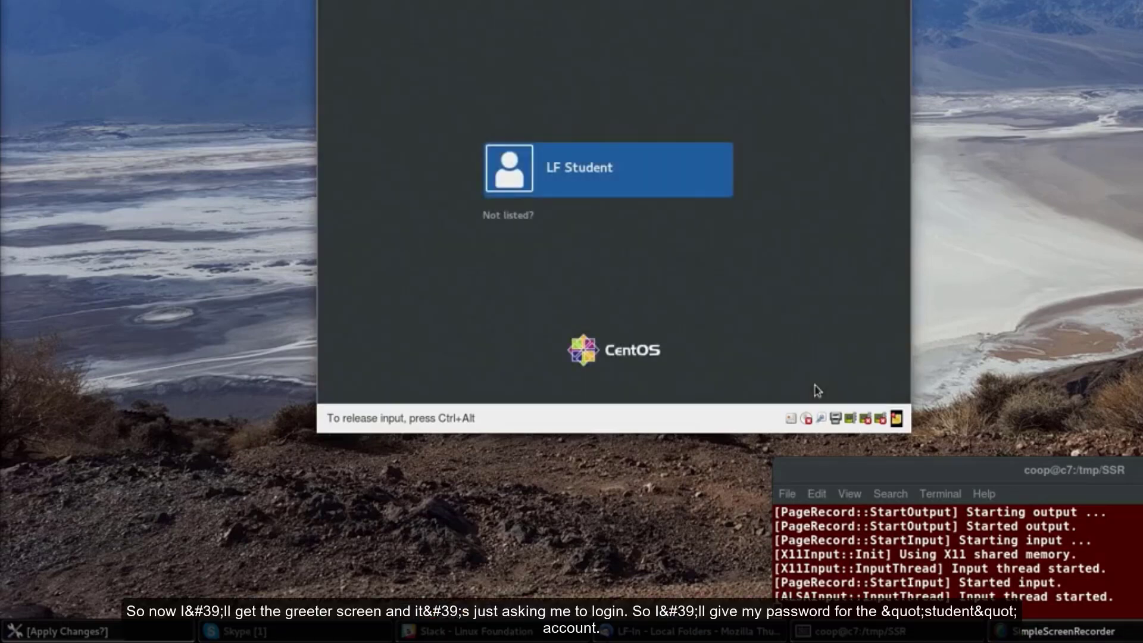
# Sign in as LF Student with the account password
pyautogui.press('Return')
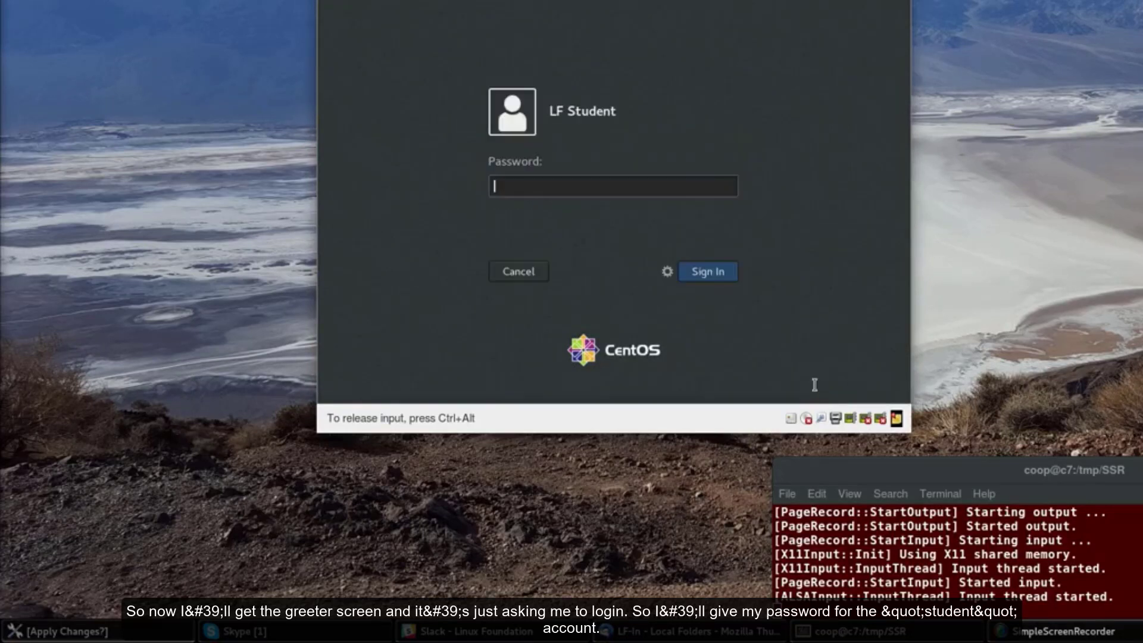
pyautogui.write('student')
pyautogui.press('Return')
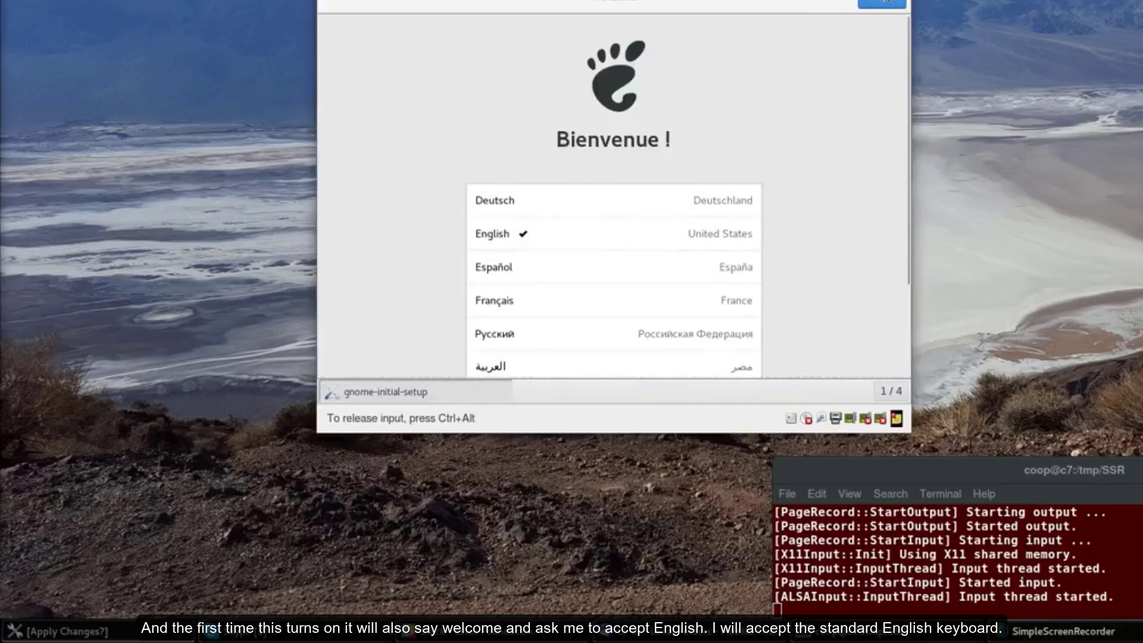
# Keep English and the English (US) keyboard, turn Location Services off, skip online accounts, and start using CentOS
pyautogui.click(883, 2)
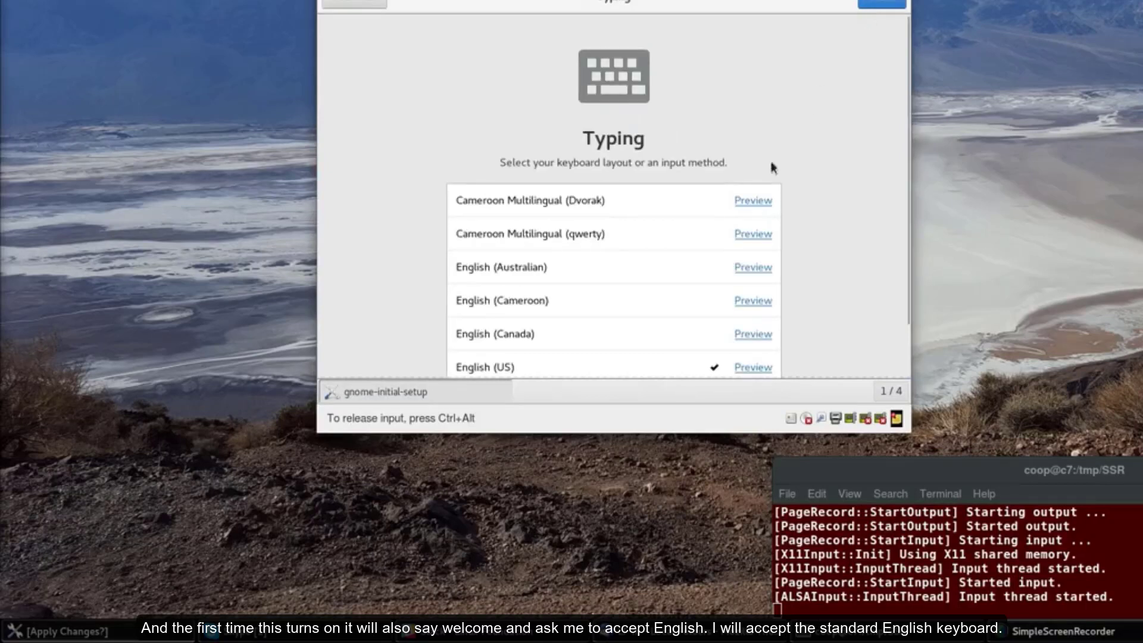
pyautogui.click(880, 3)
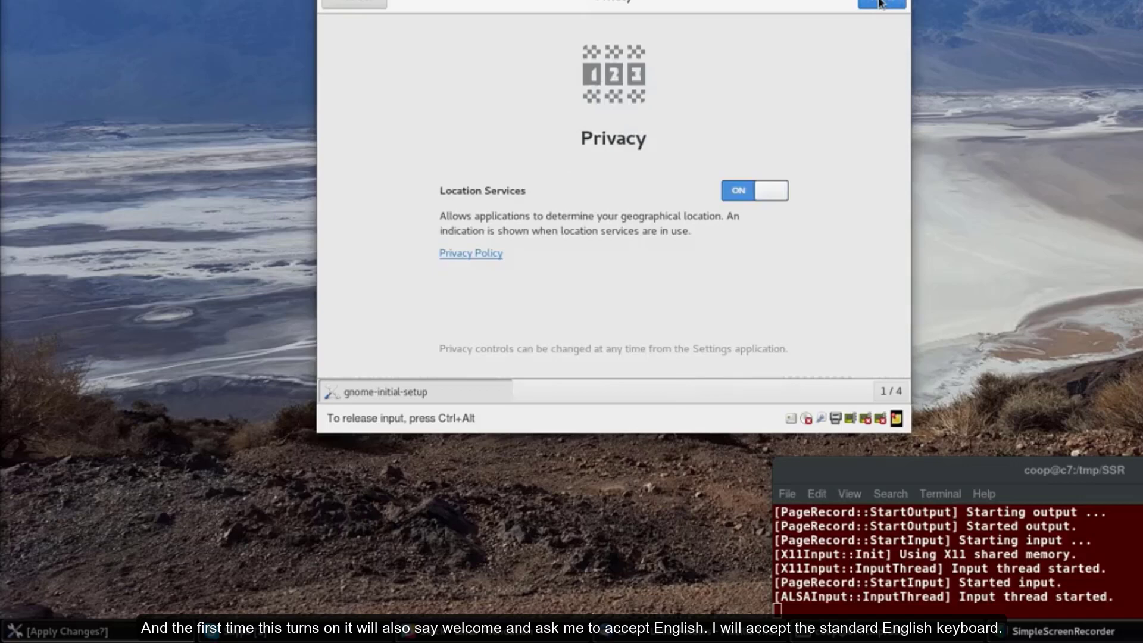
pyautogui.click(781, 195)
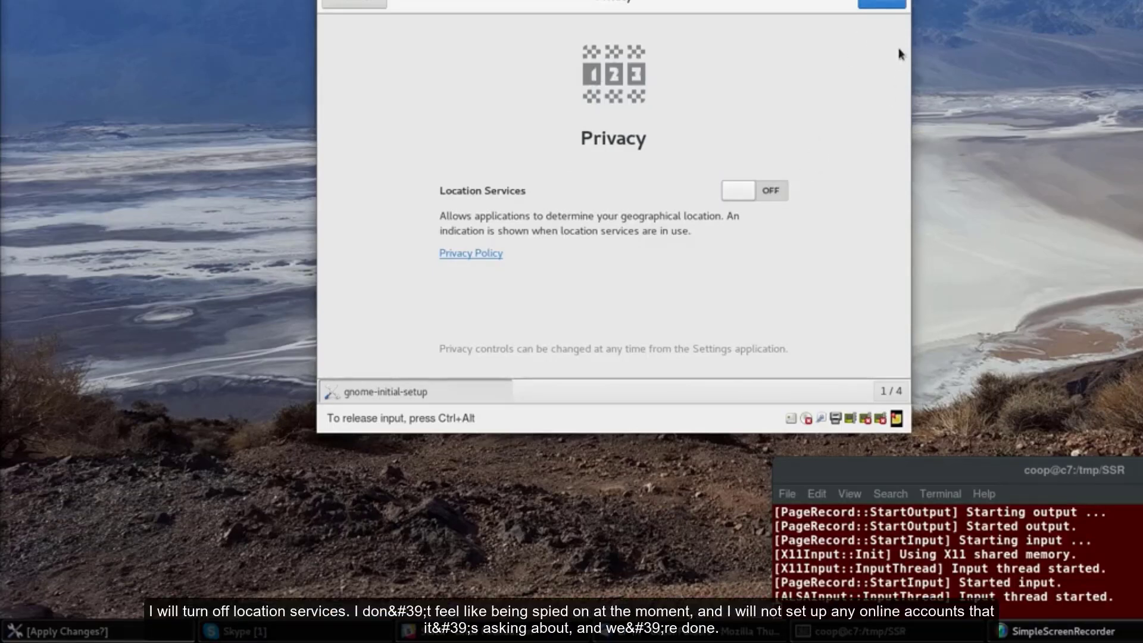
pyautogui.click(889, 5)
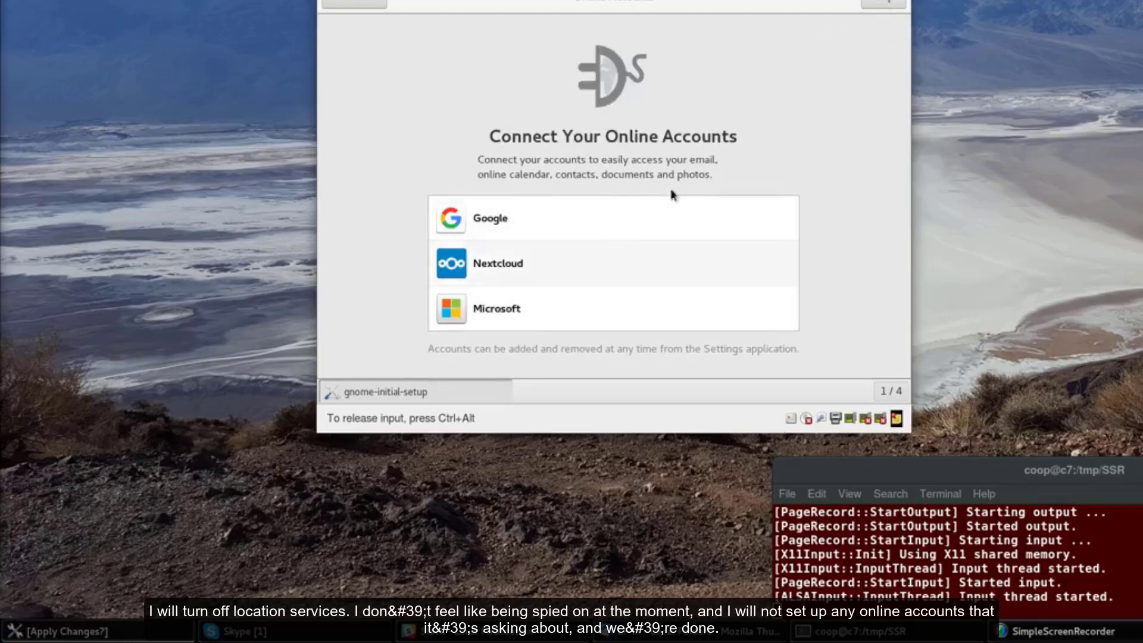
pyautogui.click(879, 3)
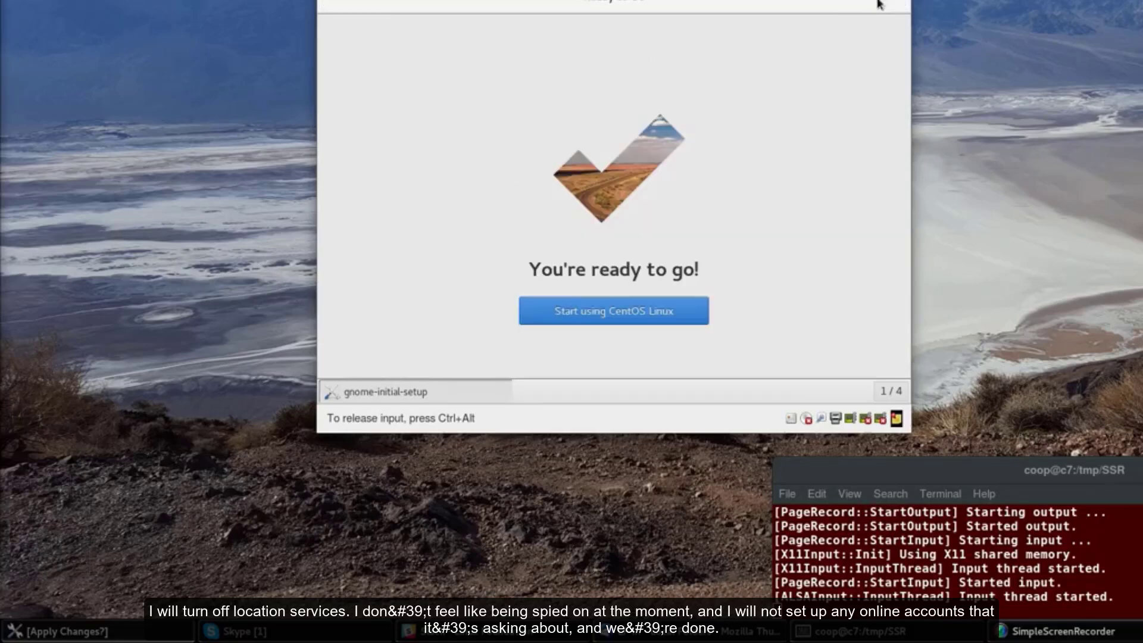
pyautogui.click(625, 312)
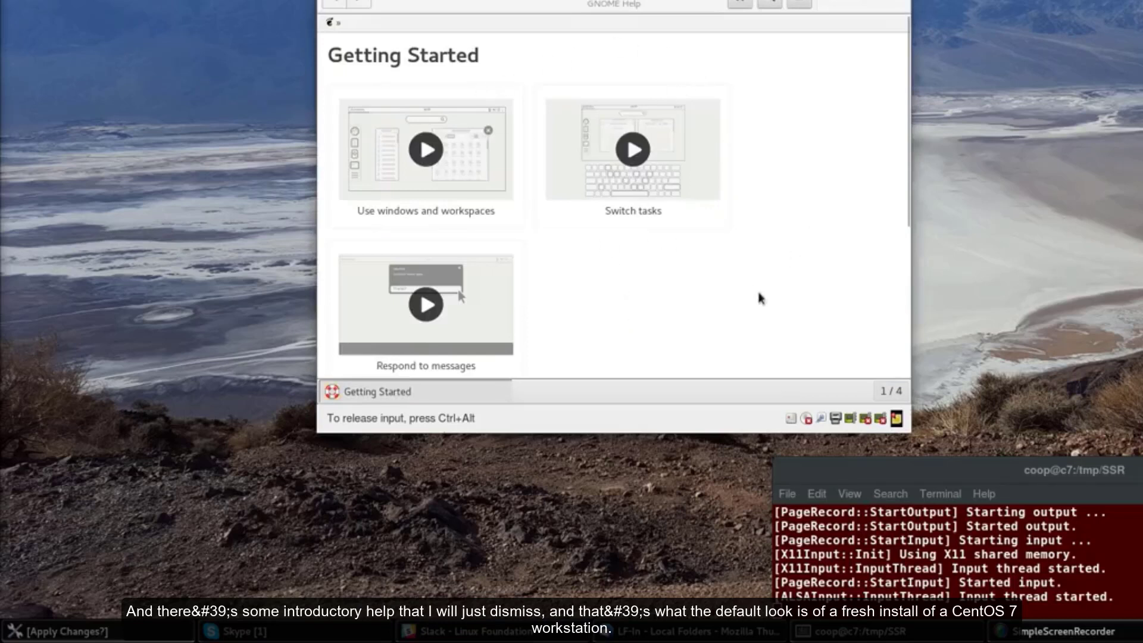
# Close GNOME Help, then move the VM window left and enlarge it
pyautogui.click(893, 2)
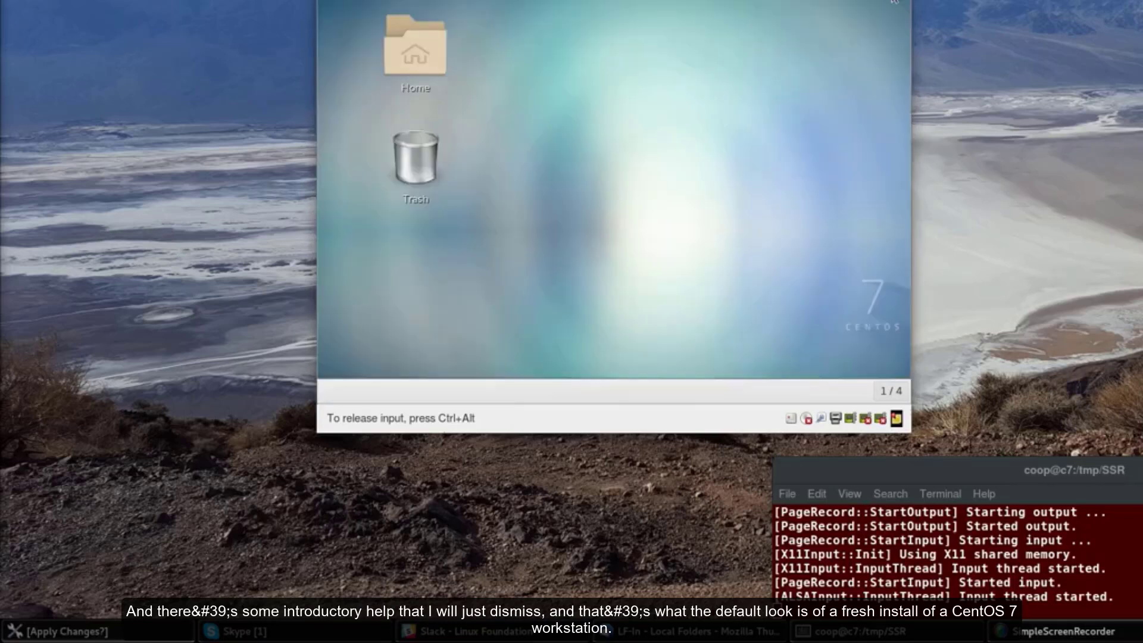
pyautogui.moveTo(774, 0); pyautogui.dragTo(593, 0)
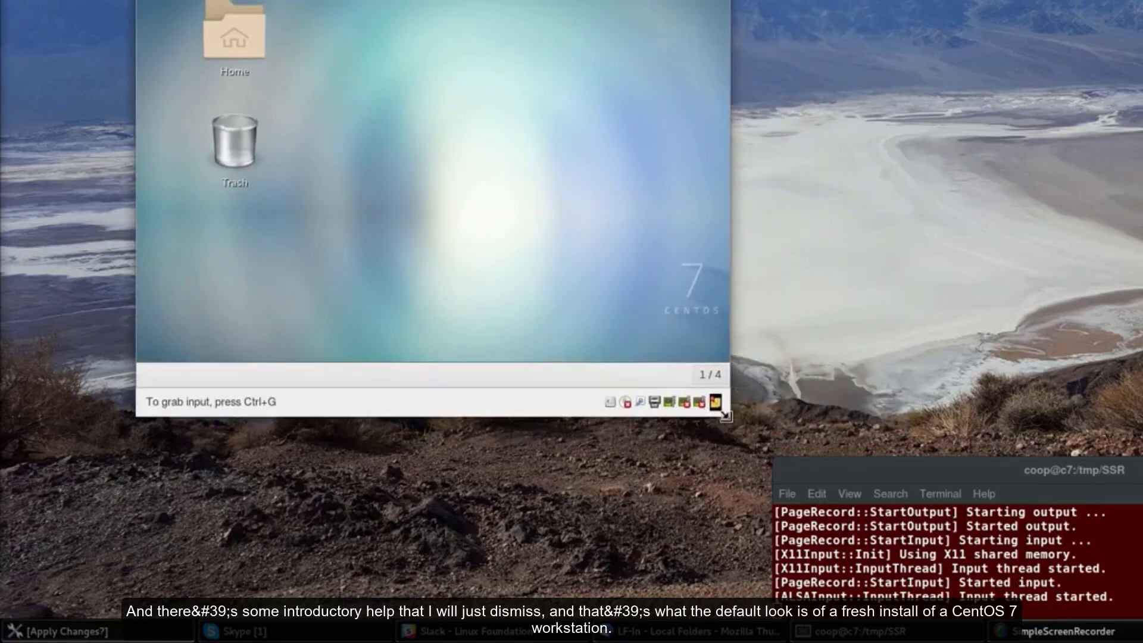
pyautogui.moveTo(725, 417); pyautogui.dragTo(1032, 590)
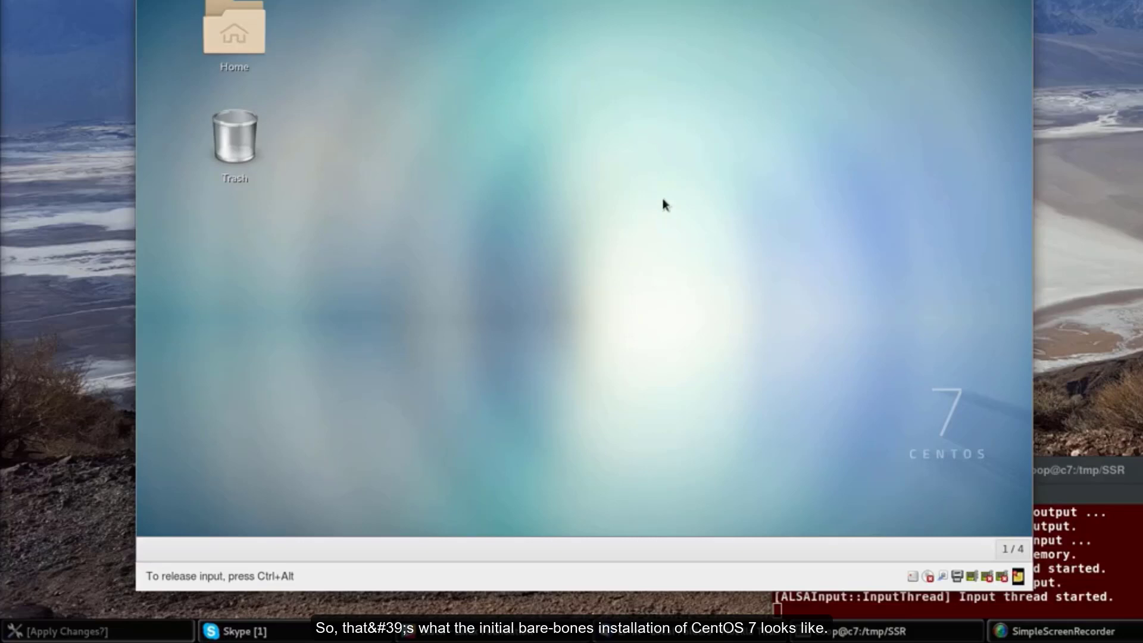
pyautogui.hotkey('ctrl', 'alt')
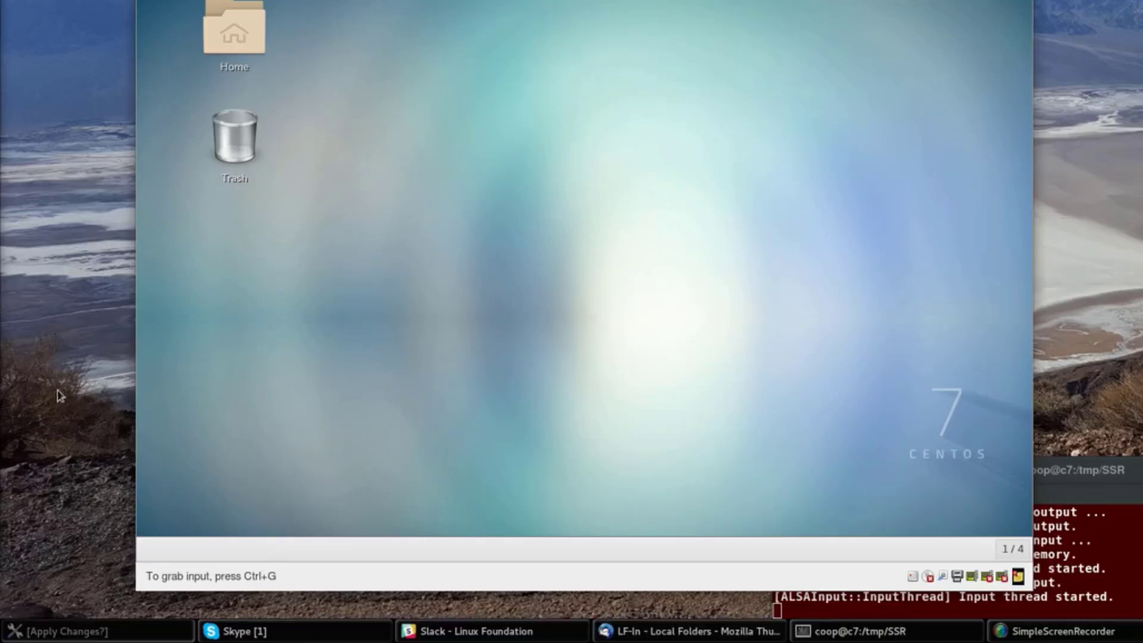